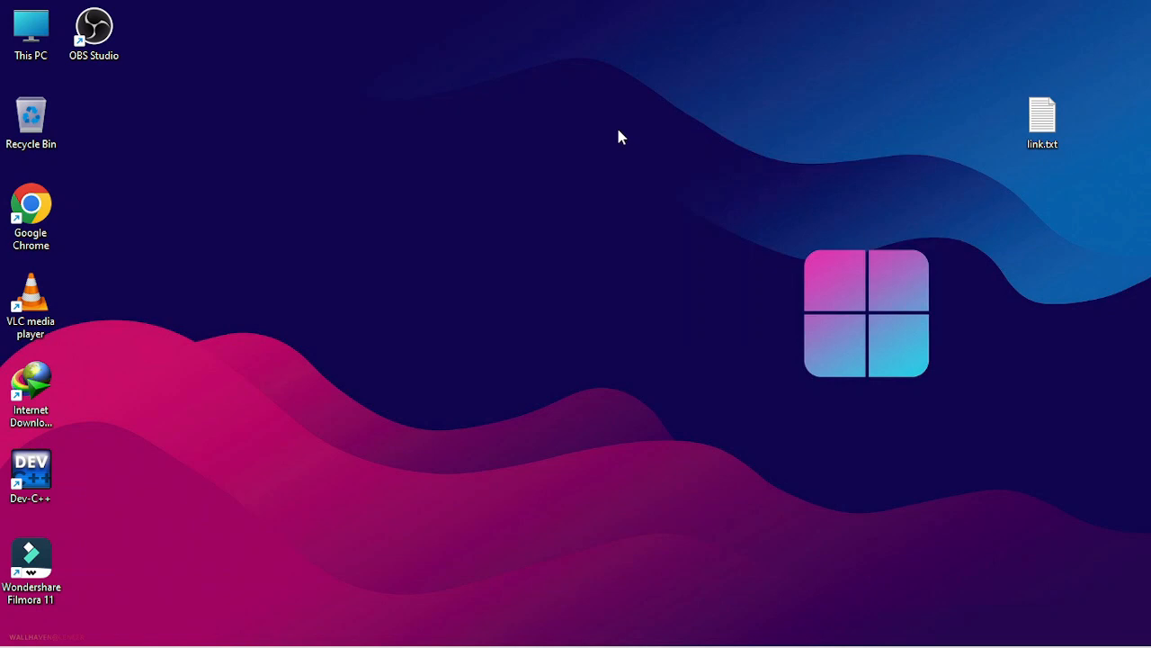
# Refresh the desktop, copy the MediaFire download link from link.txt, and close the file.
pyautogui.rightClick(619, 132)
pyautogui.click(661, 203)
pyautogui.doubleClick(1041, 126)
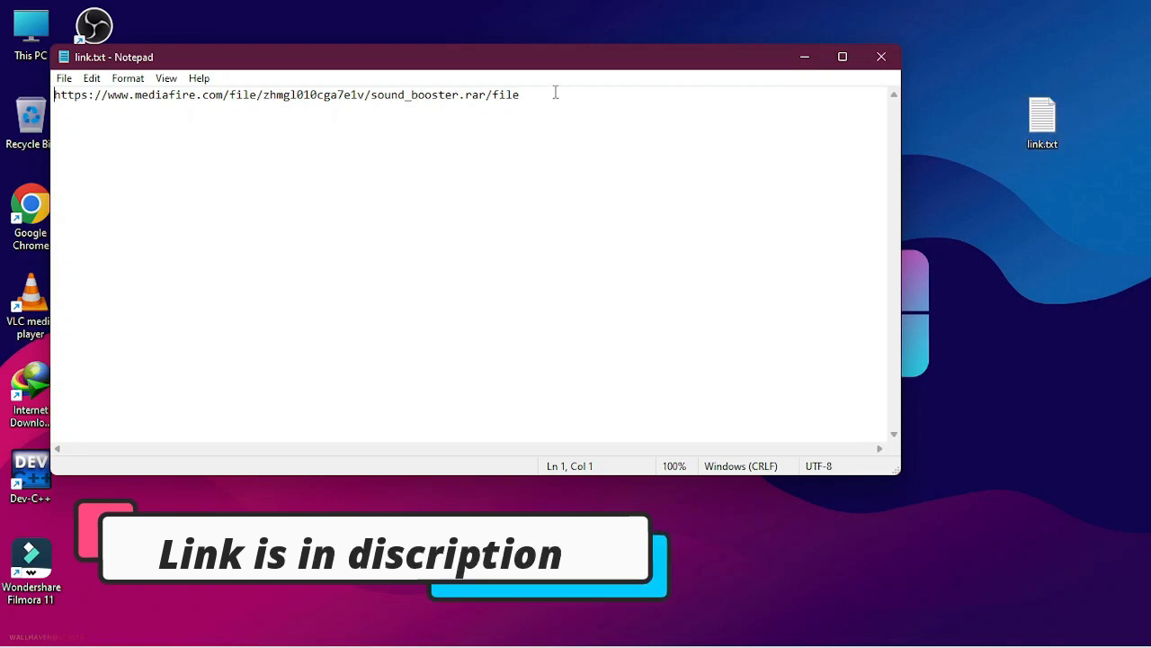
pyautogui.hotkey('ctrl', 'a')
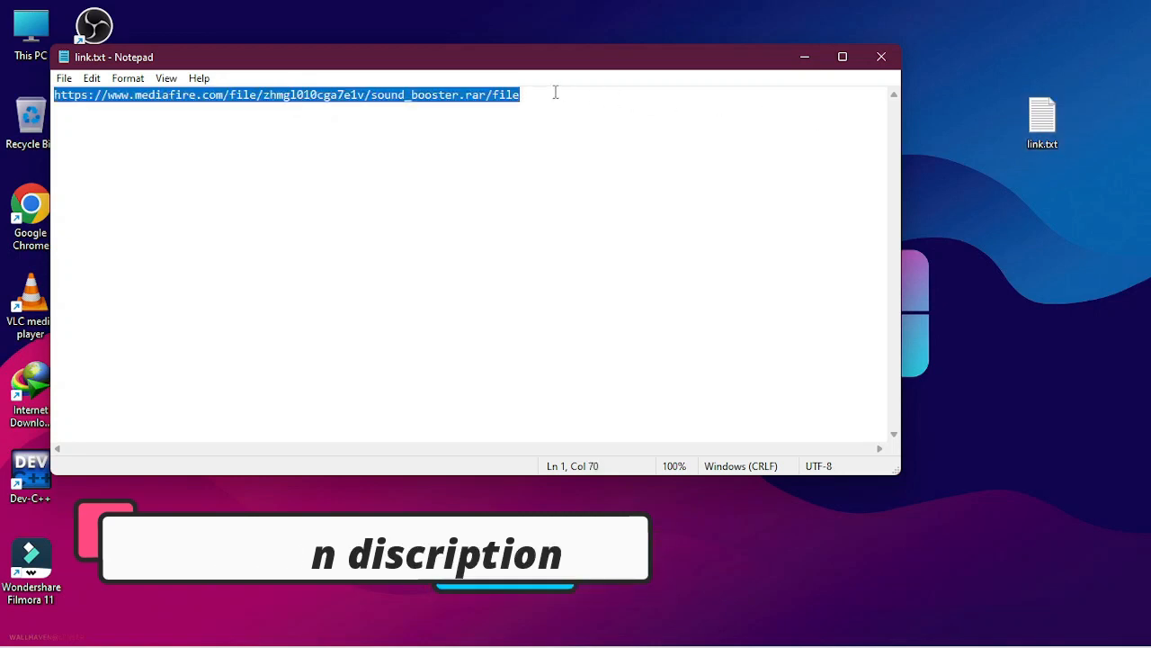
pyautogui.rightClick(555, 92)
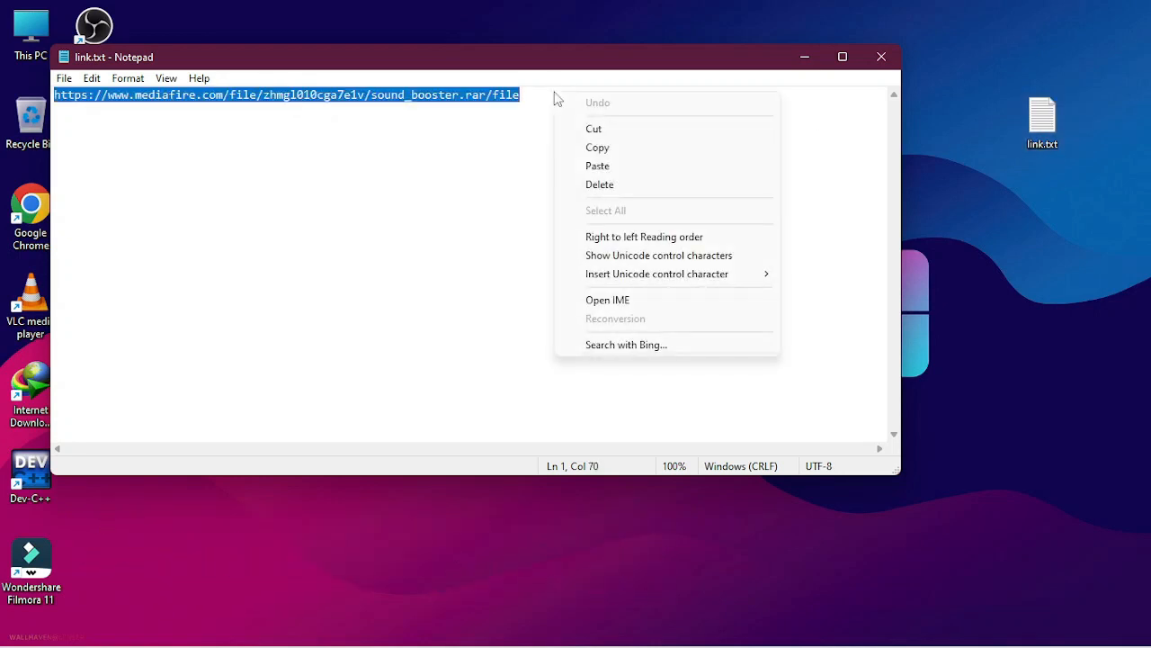
pyautogui.click(601, 149)
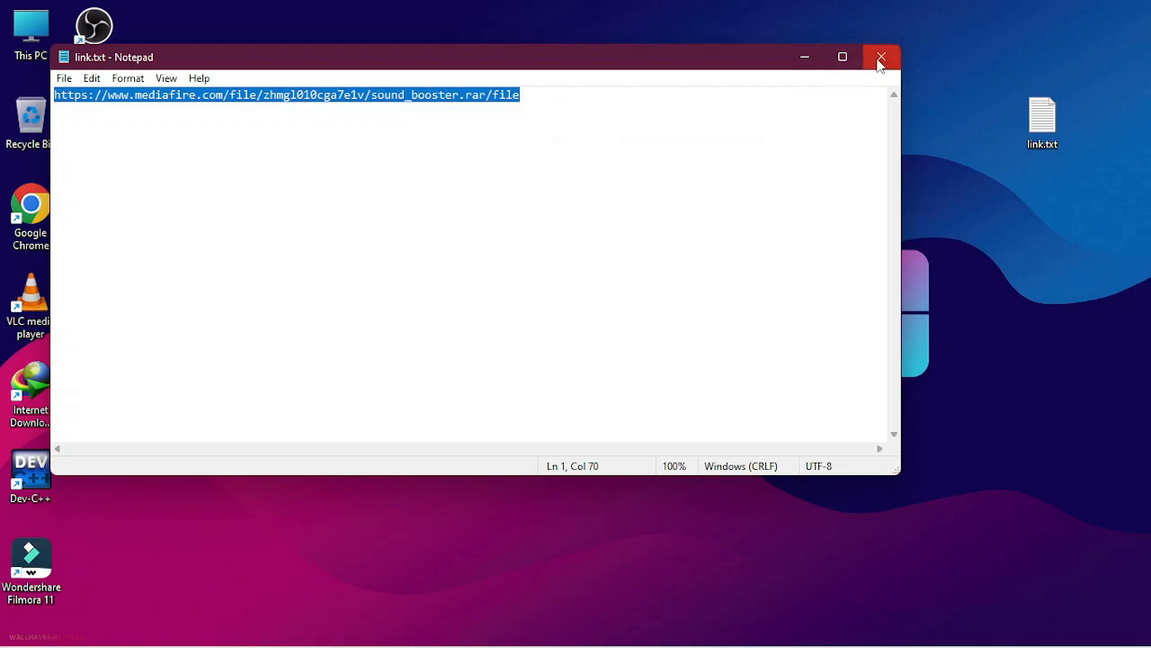
pyautogui.click(880, 58)
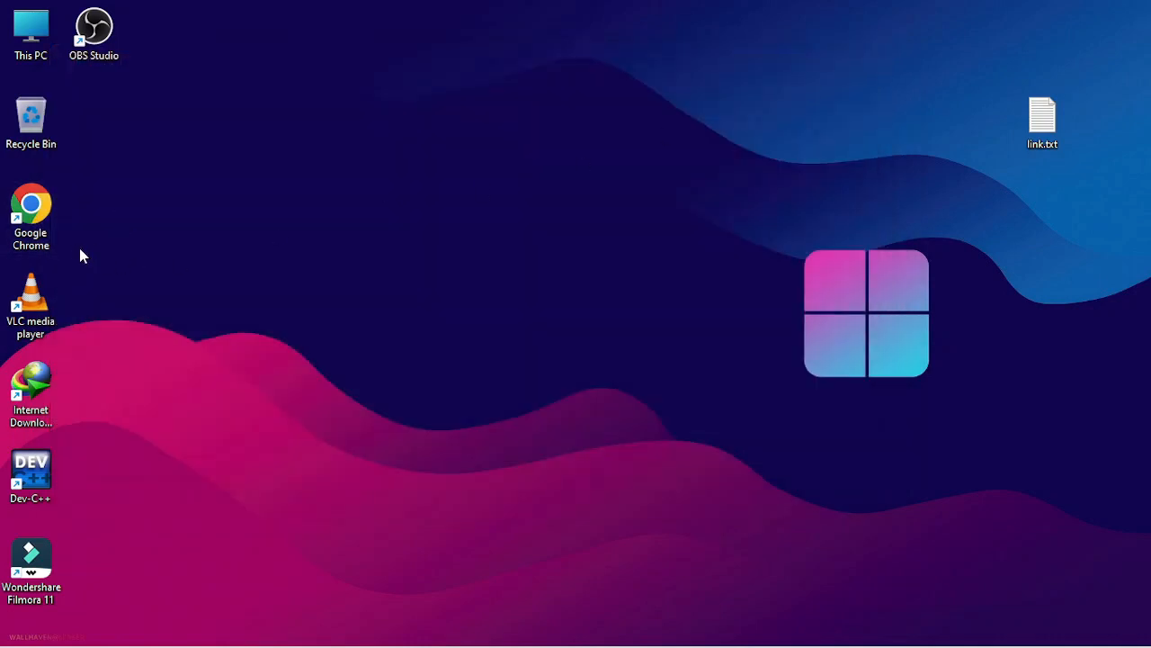
# Switch to Google Chrome and load the copied MediaFire link for sound_booster.rar.
pyautogui.doubleClick(45, 216)
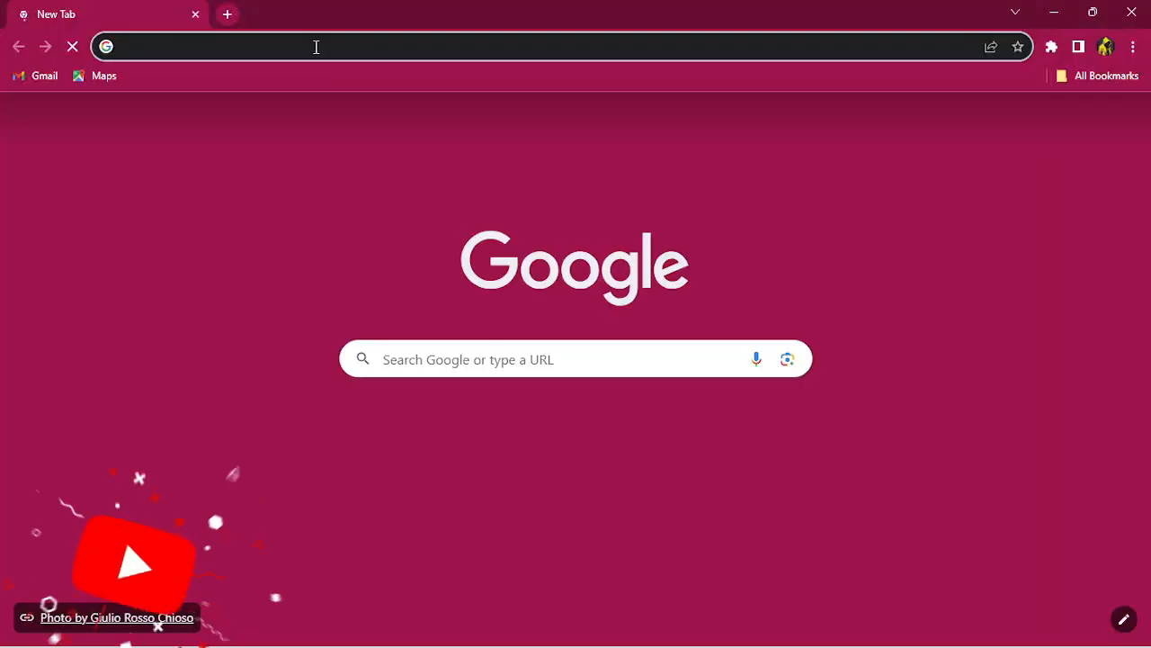
pyautogui.rightClick(316, 47)
pyautogui.click(373, 153)
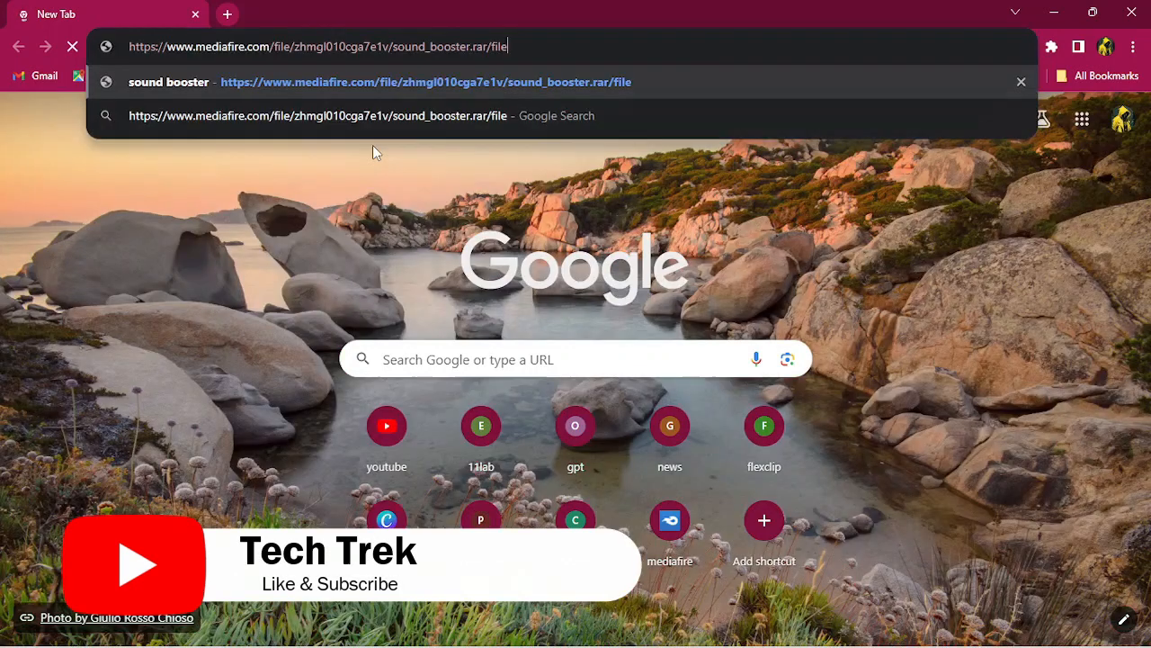
pyautogui.press('Return')
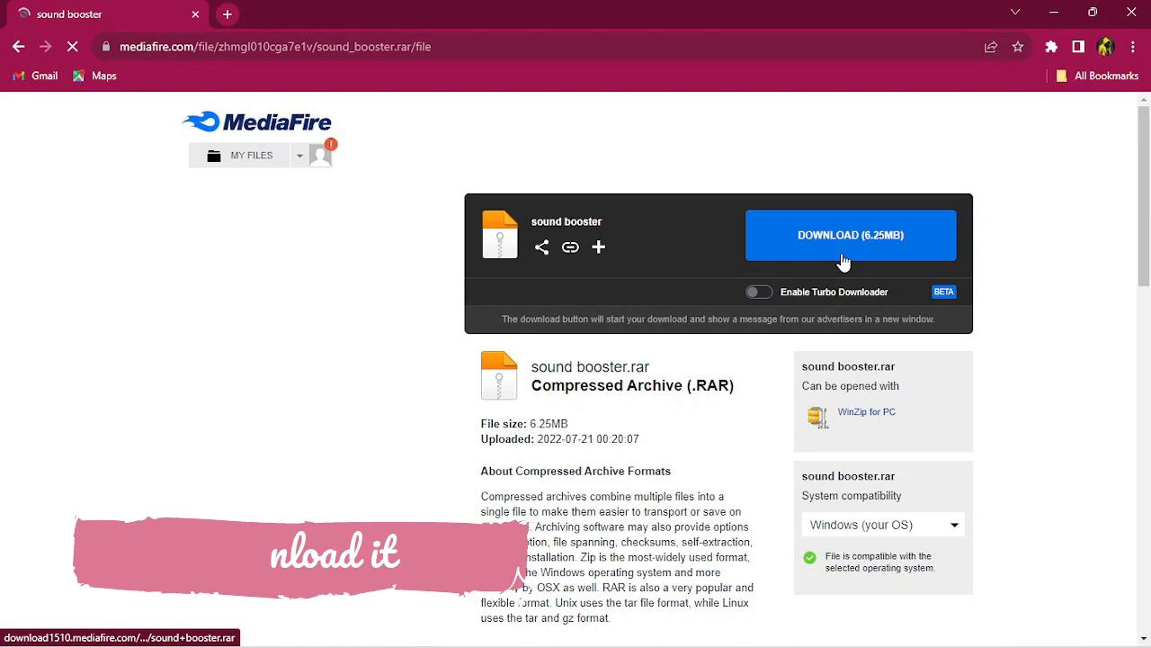
# Try to download the sound booster archive from MediaFire, and close the advertising pop-up and the browser.
pyautogui.click(844, 262)
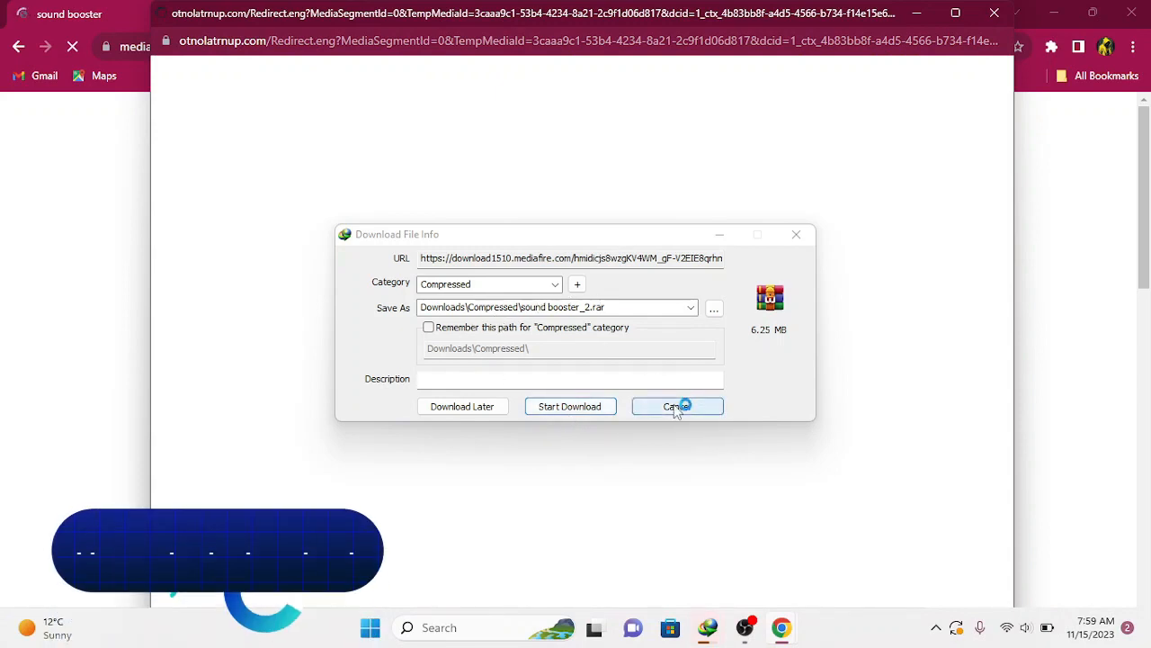
pyautogui.click(676, 409)
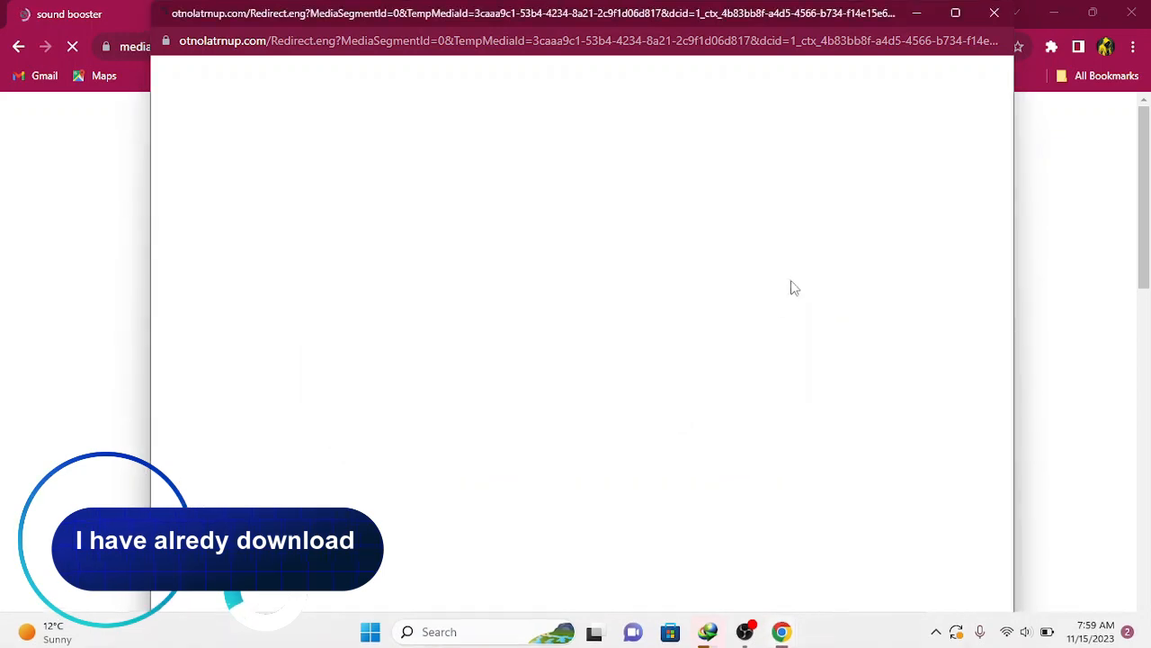
pyautogui.click(994, 13)
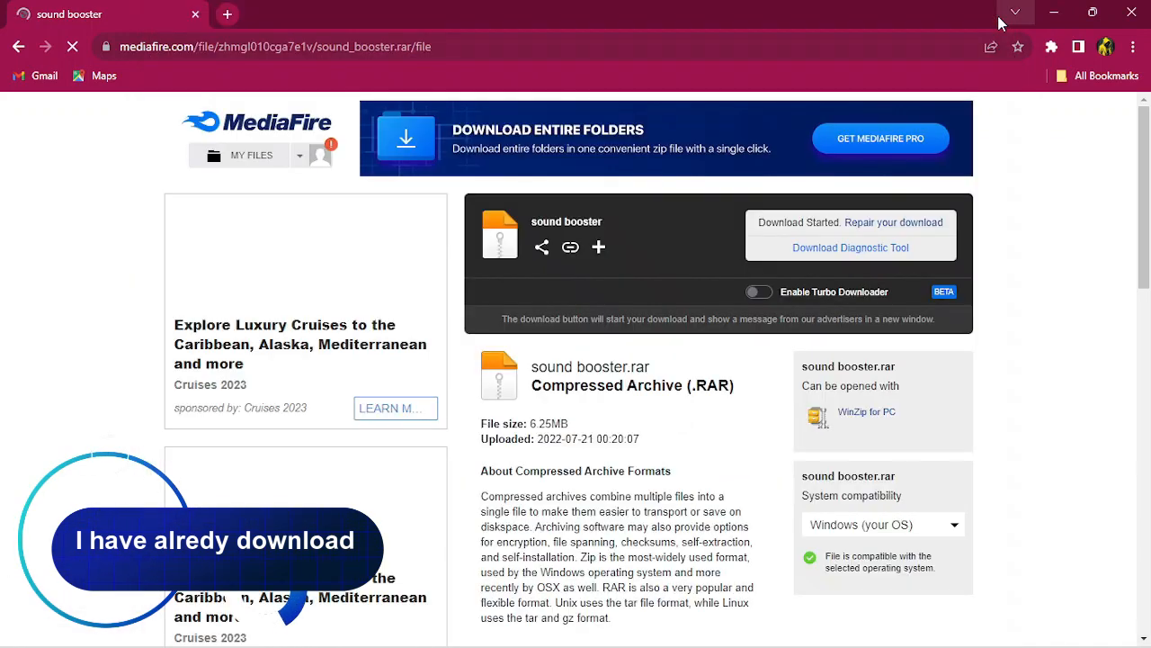
pyautogui.click(1131, 11)
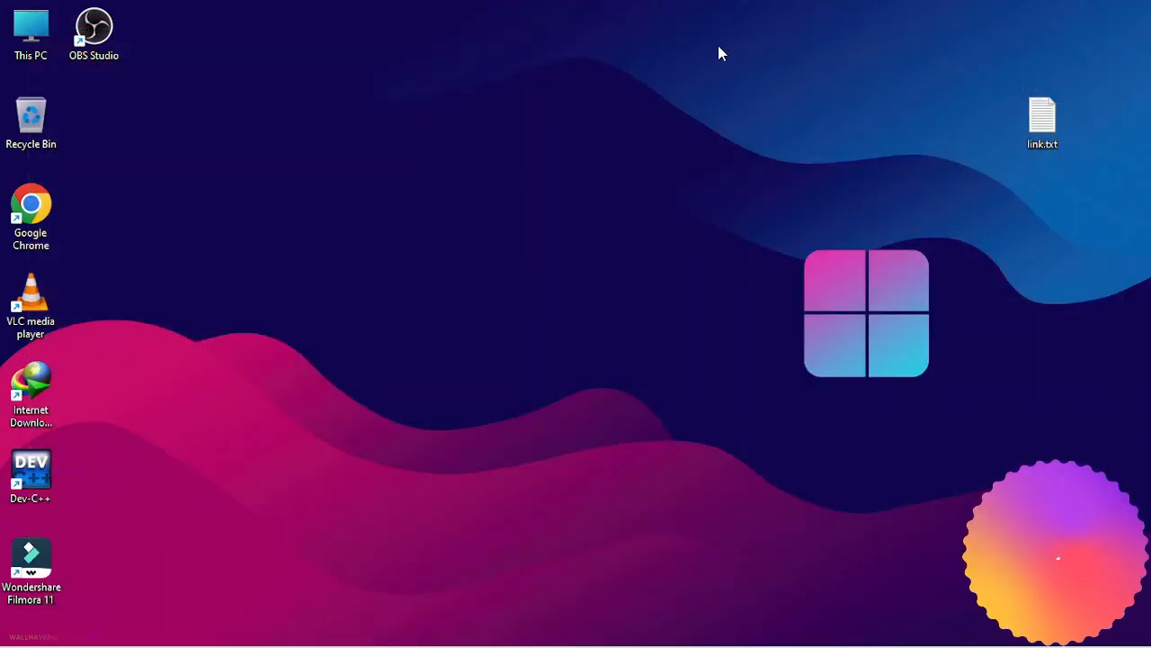
# Refresh the desktop and open the Compressed folder inside Downloads.
pyautogui.rightClick(719, 47)
pyautogui.click(777, 118)
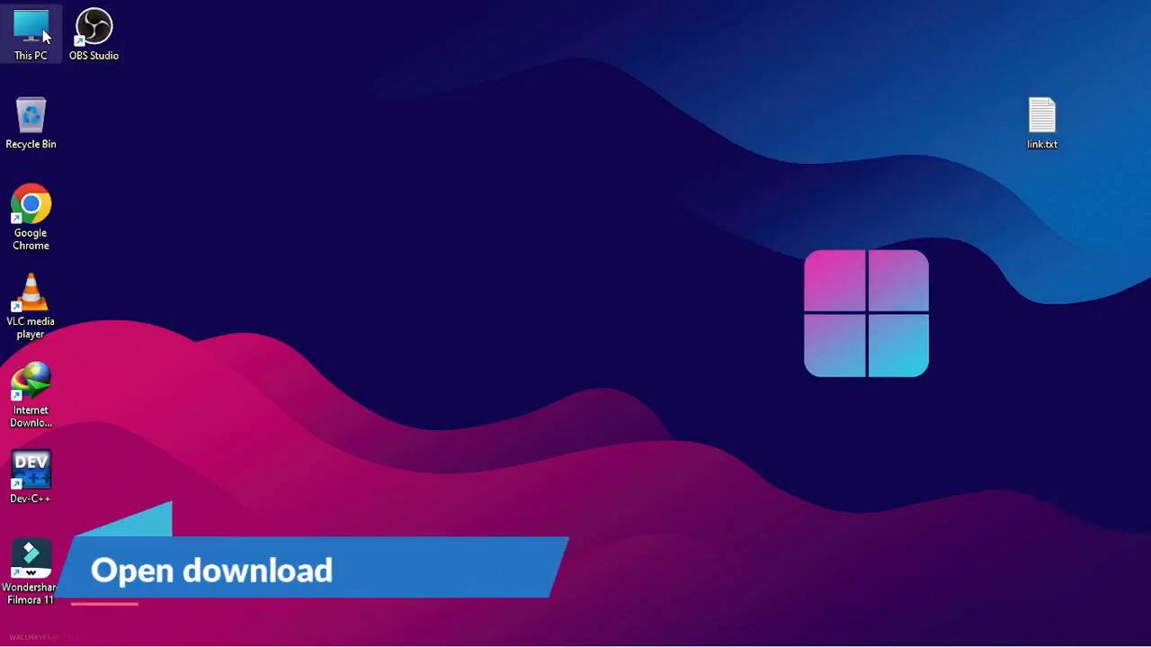
pyautogui.doubleClick(36, 32)
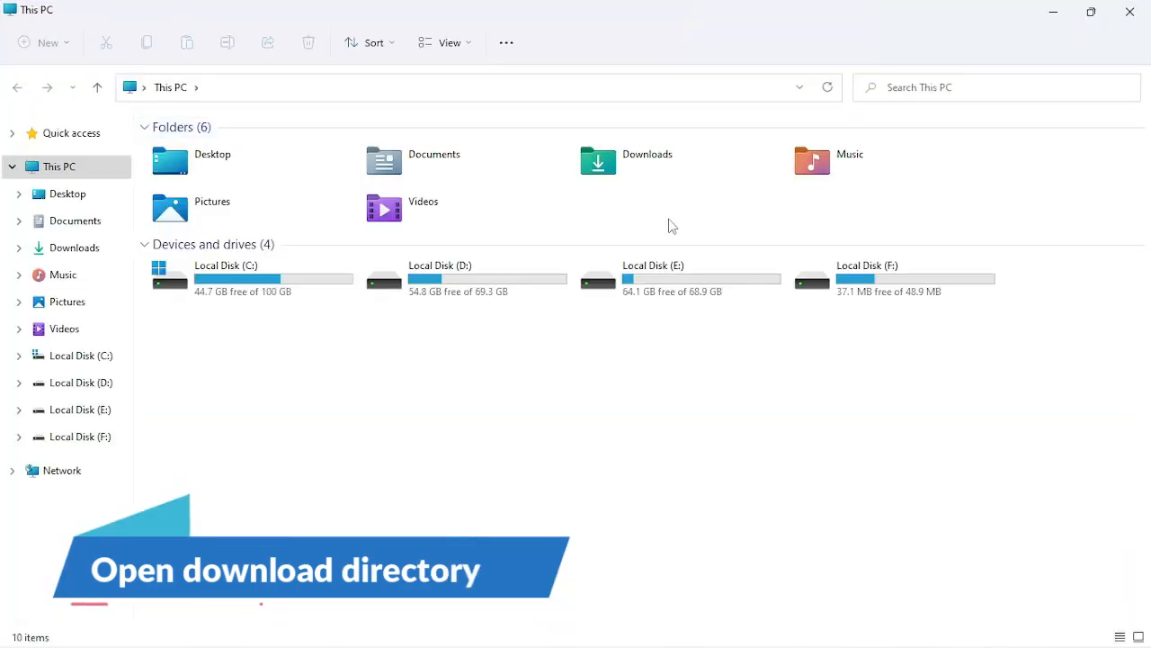
pyautogui.doubleClick(657, 165)
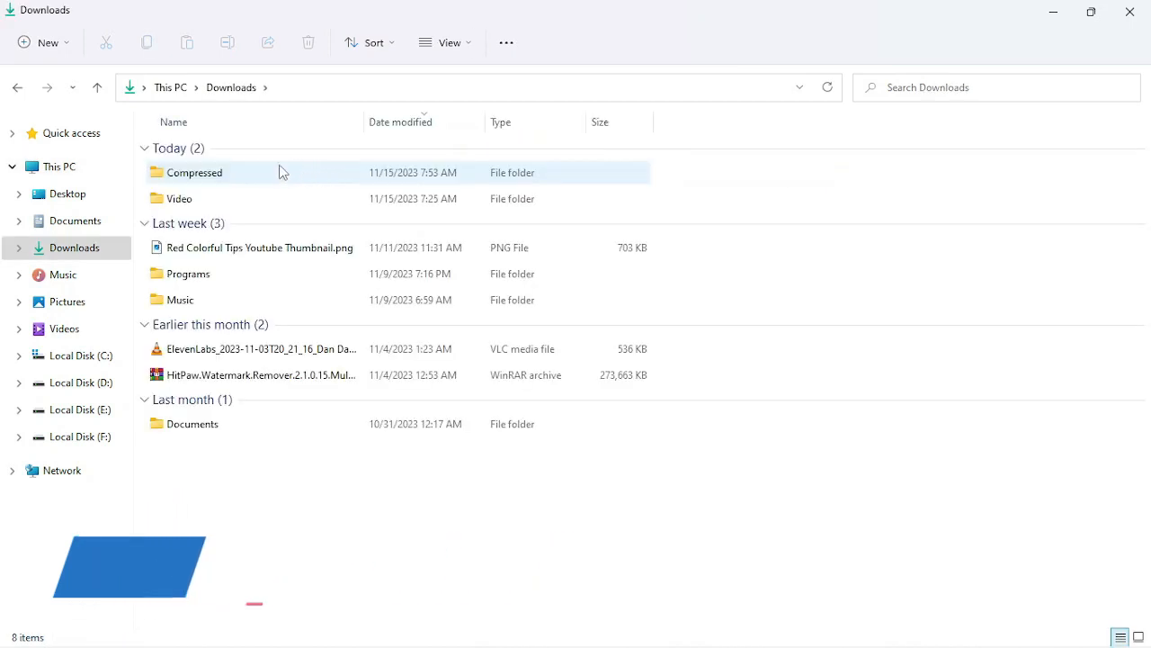
pyautogui.doubleClick(257, 165)
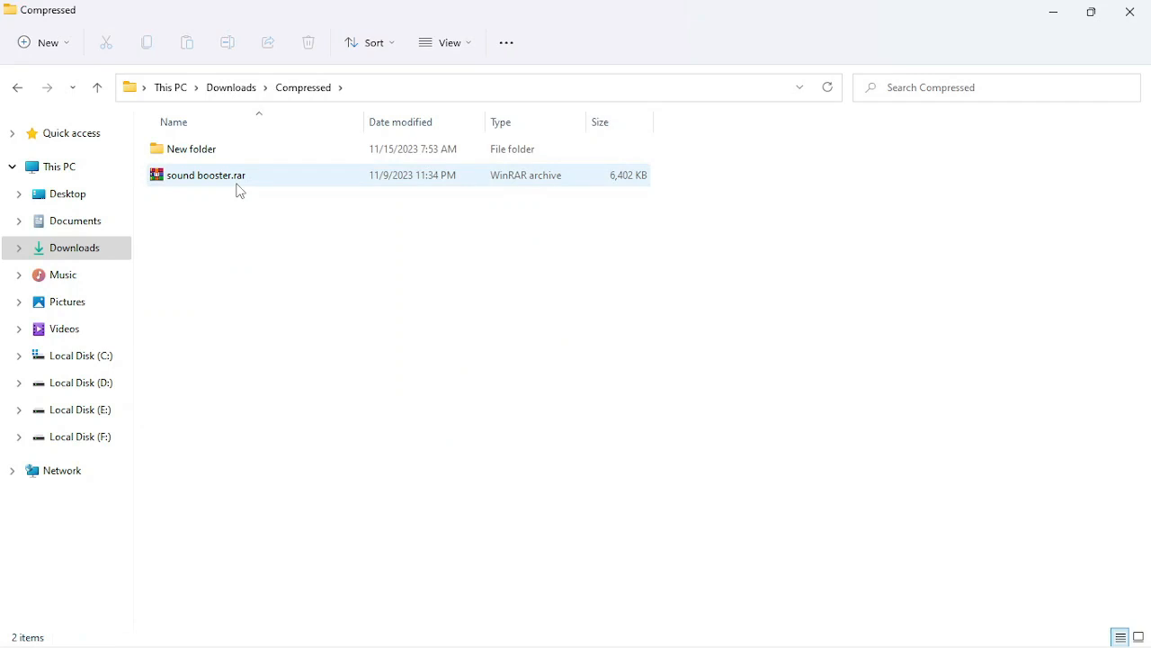
# Extract sound booster.rar with WinRAR into a sound booster folder beside the archive, using the default extraction options.
pyautogui.click(238, 189)
pyautogui.rightClick(239, 189)
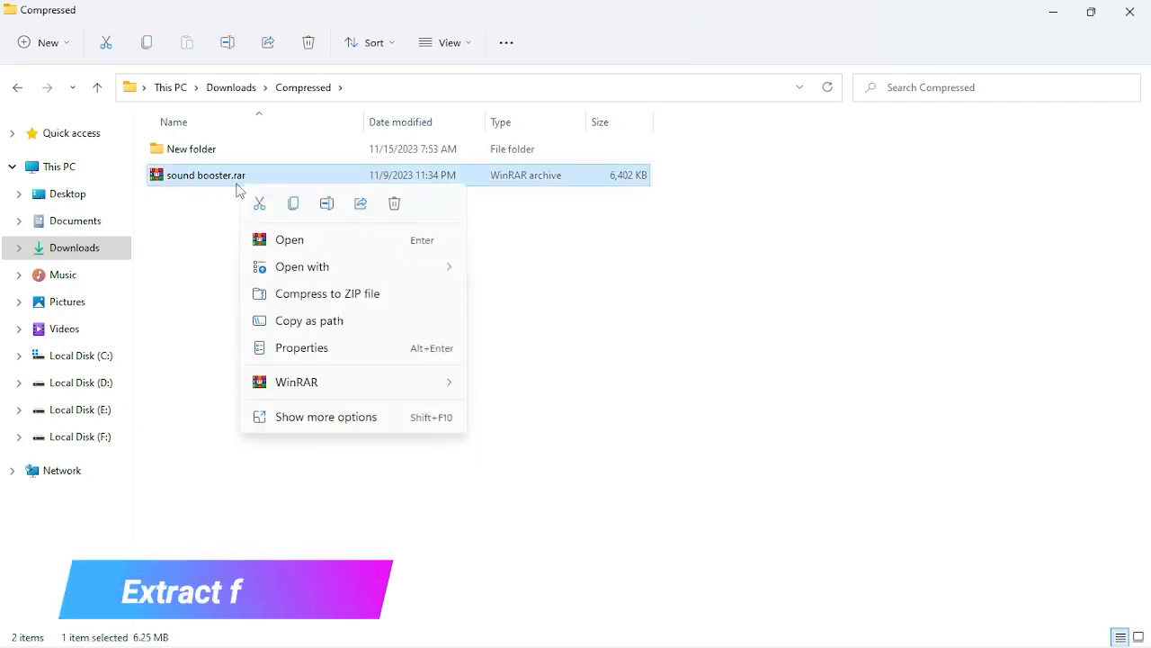
pyautogui.moveTo(340, 388)
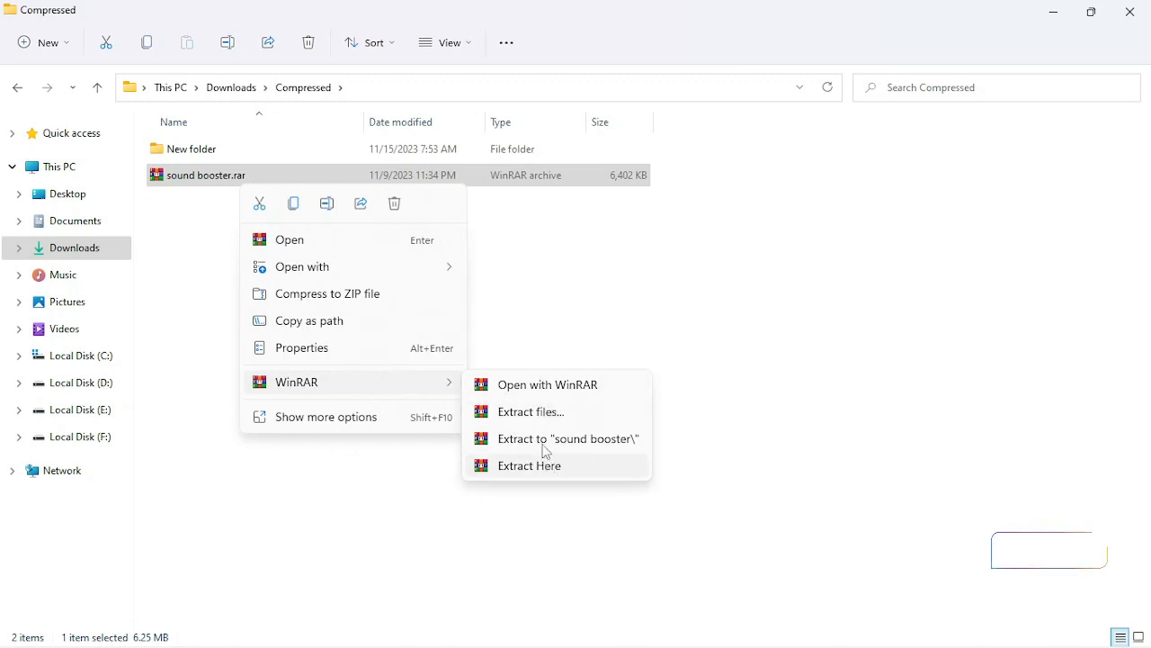
pyautogui.click(531, 413)
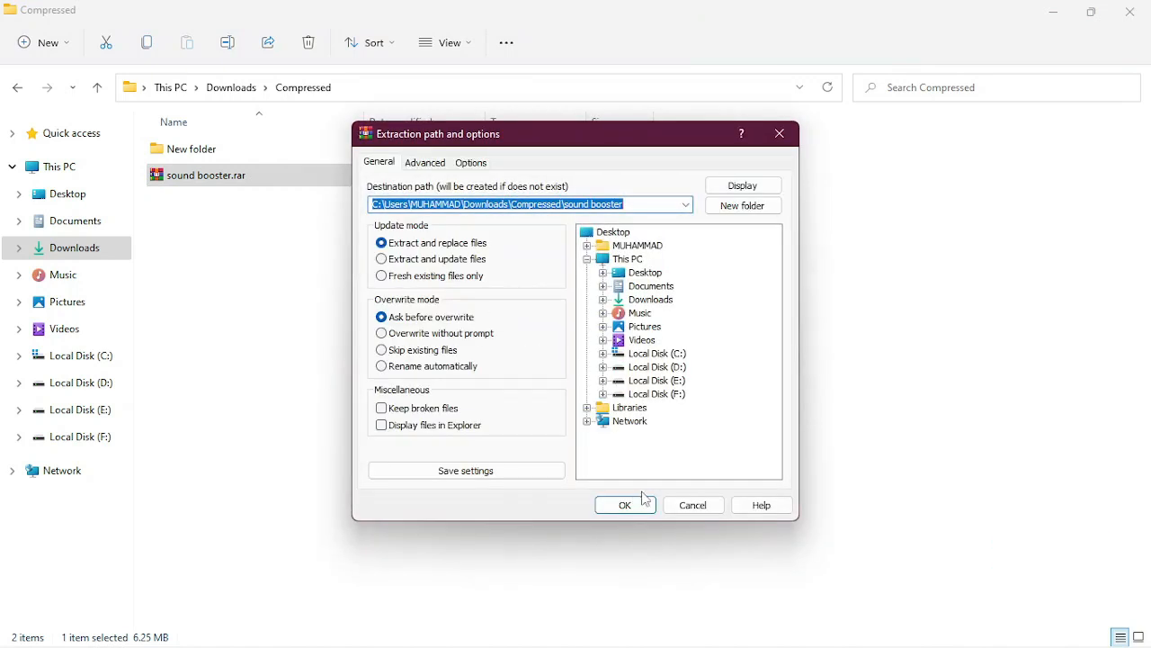
pyautogui.click(628, 505)
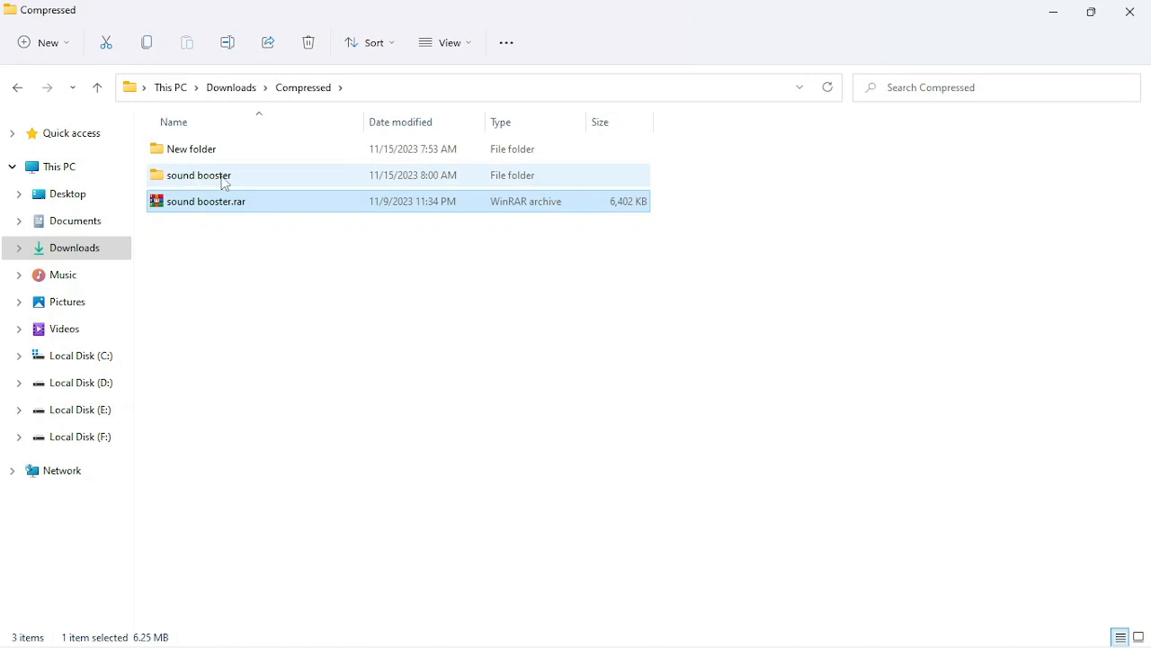
# Open the Letasoft Sound Booster 1.11.0.514 folder inside the extracted sound booster folder and run SoundBoosterSetup.exe.
pyautogui.doubleClick(225, 180)
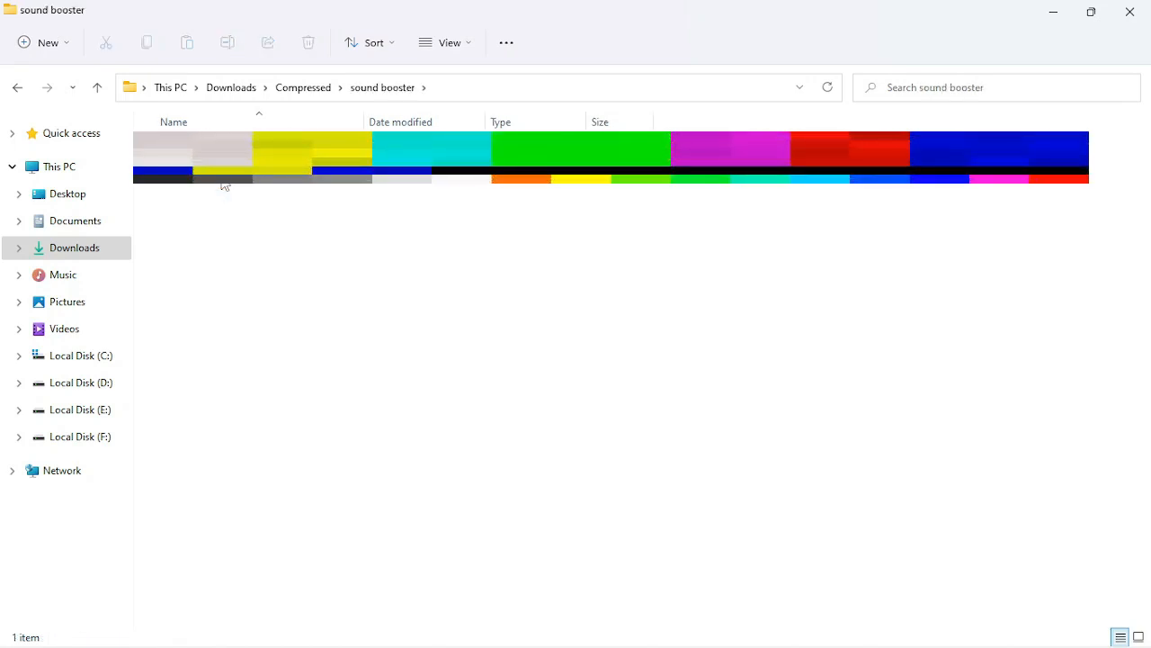
pyautogui.doubleClick(225, 185)
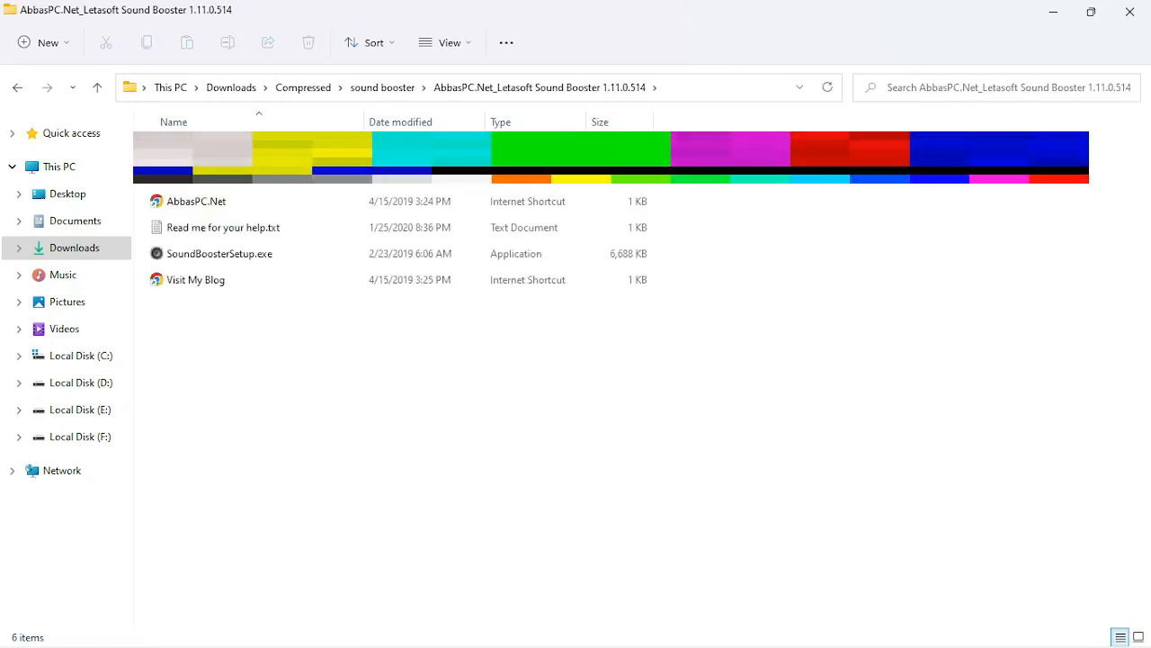
pyautogui.doubleClick(218, 254)
pyautogui.click(597, 372)
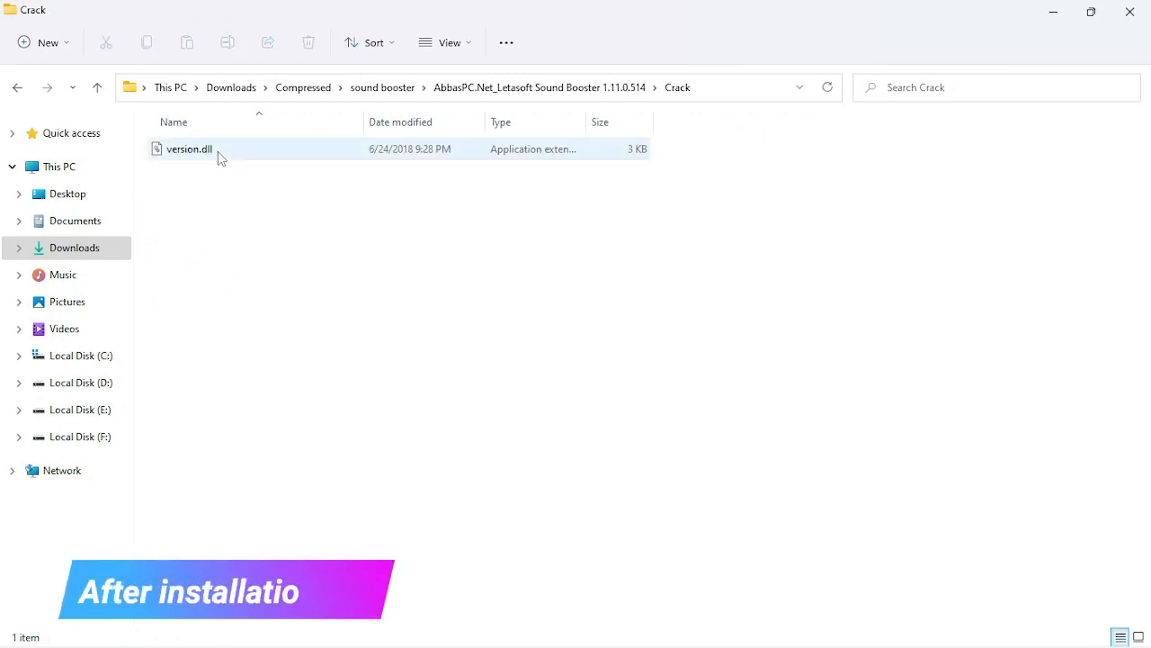
# Copy version.dll from the Crack folder and close the folder window.
pyautogui.rightClick(218, 151)
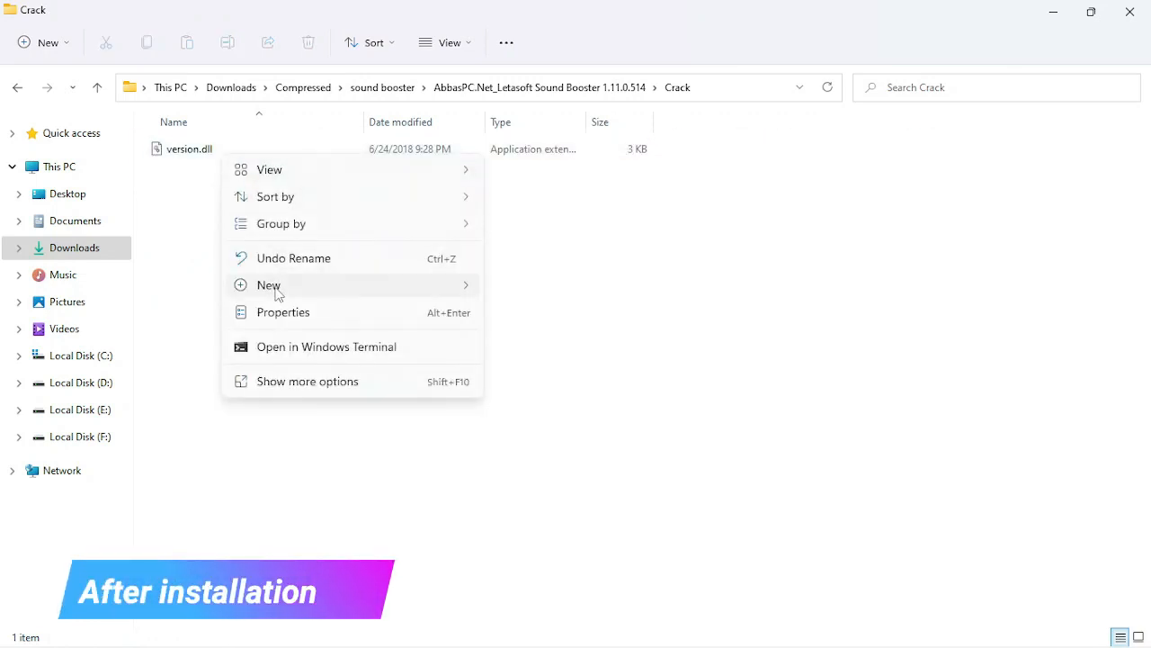
pyautogui.rightClick(176, 153)
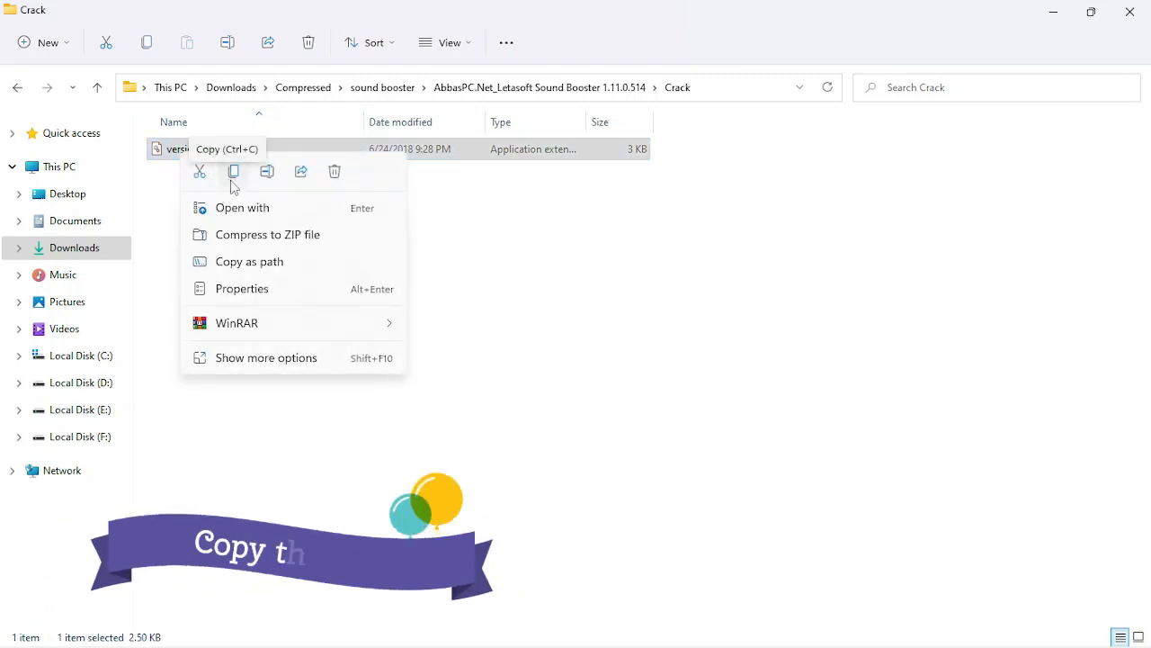
pyautogui.click(232, 172)
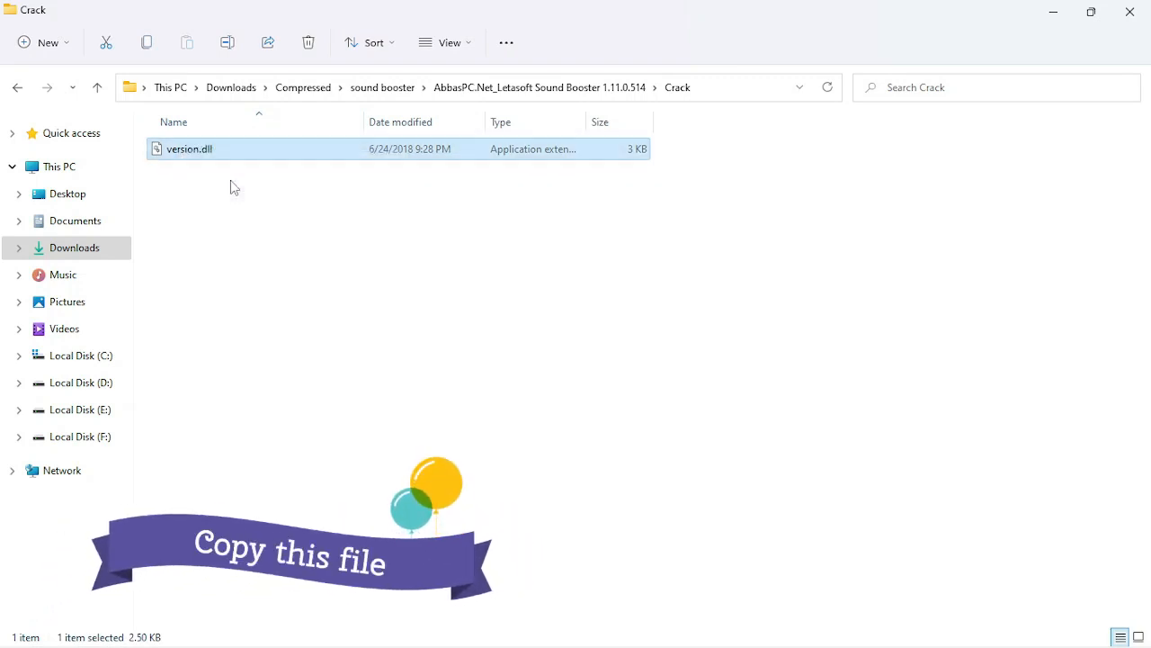
pyautogui.click(1132, 11)
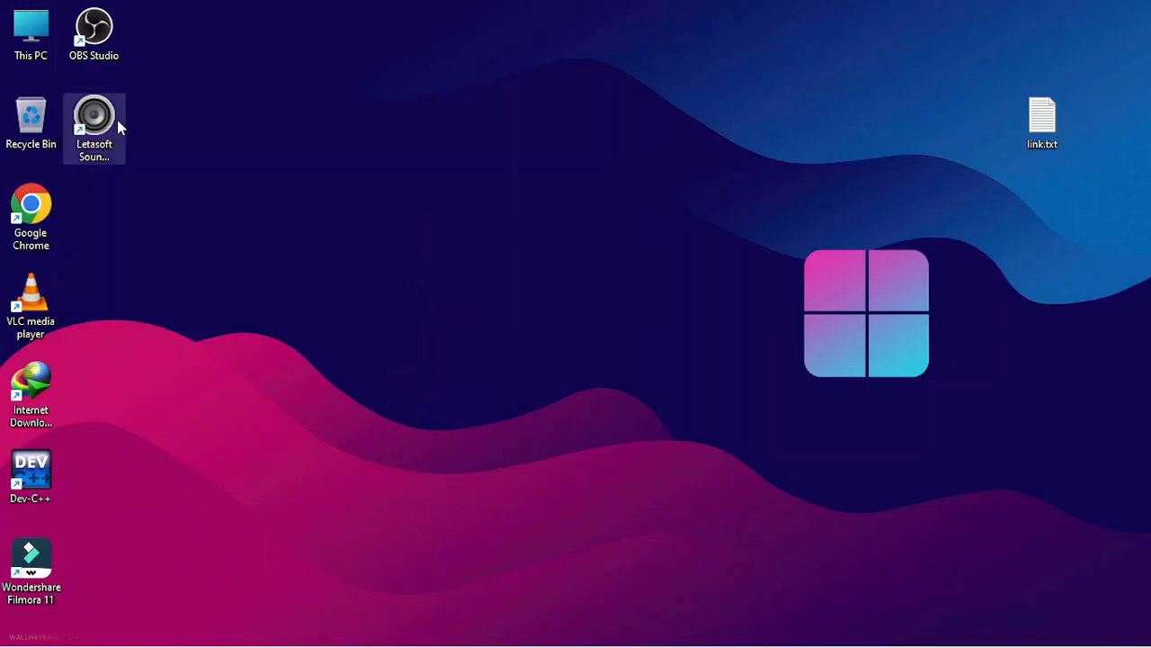
# Paste version.dll into the Letasoft Sound Booster shortcut's file location, replacing the existing file with administrator permission, and close the folder.
pyautogui.rightClick(120, 127)
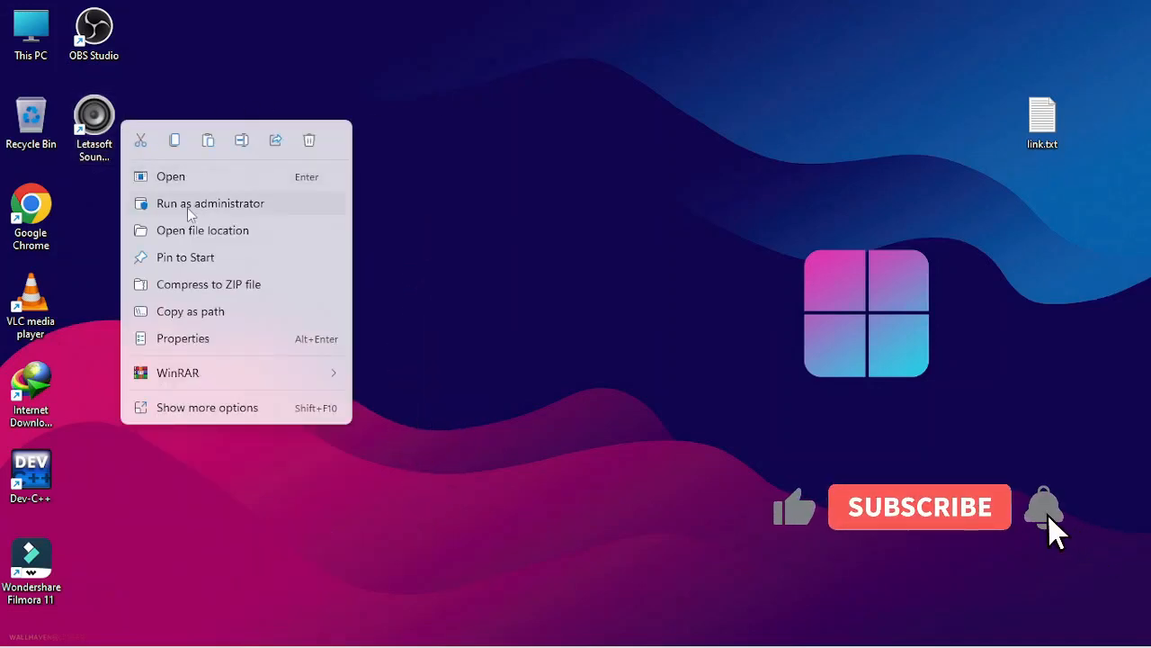
pyautogui.click(215, 229)
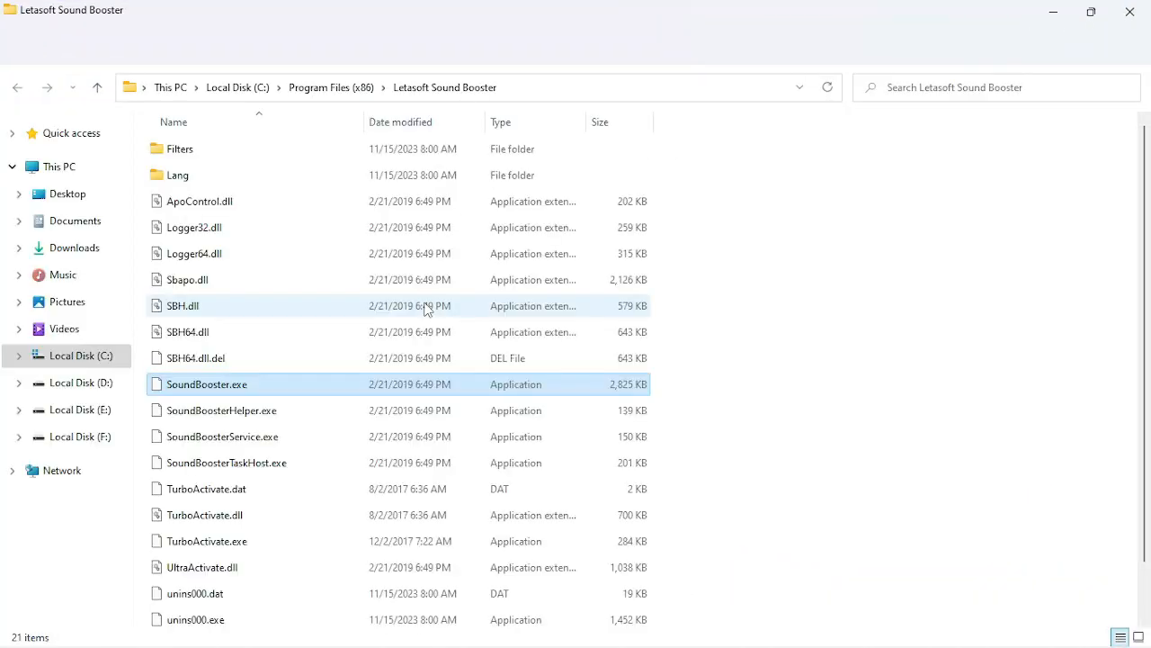
pyautogui.click(754, 326)
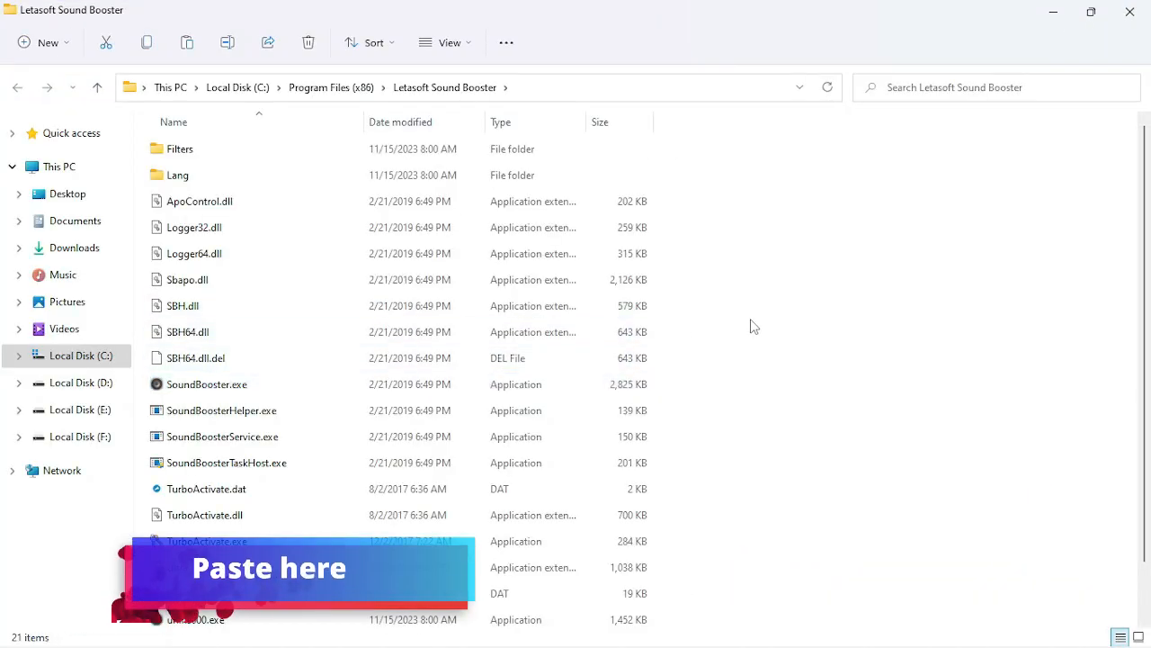
pyautogui.rightClick(754, 326)
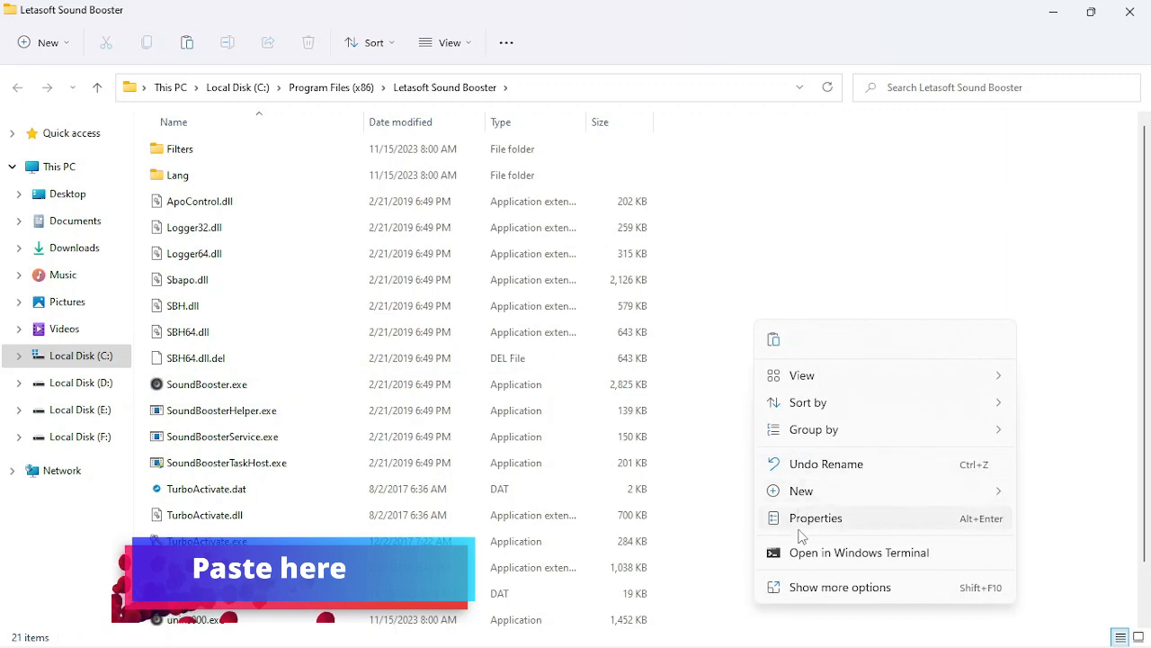
pyautogui.click(771, 338)
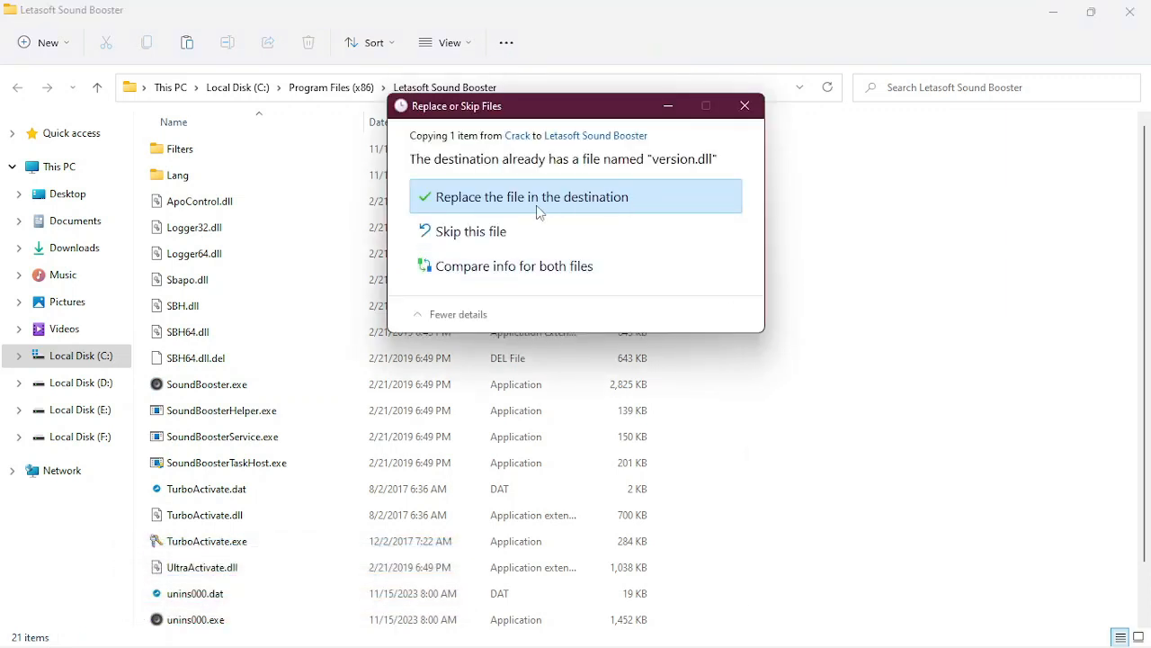
pyautogui.click(585, 203)
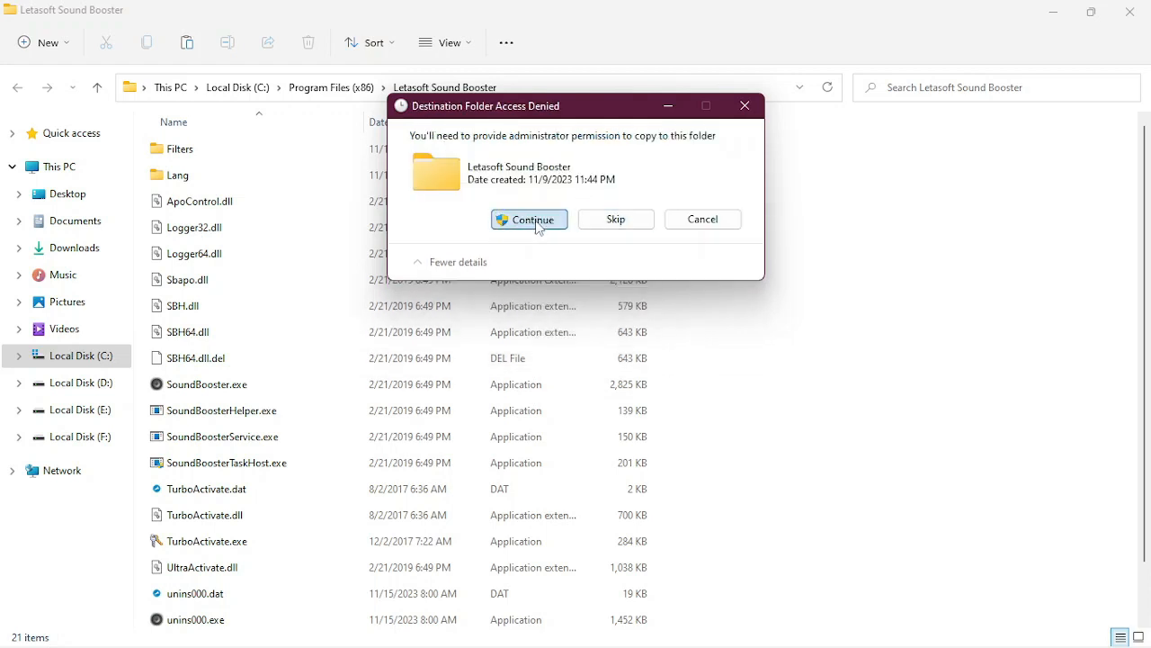
pyautogui.click(531, 220)
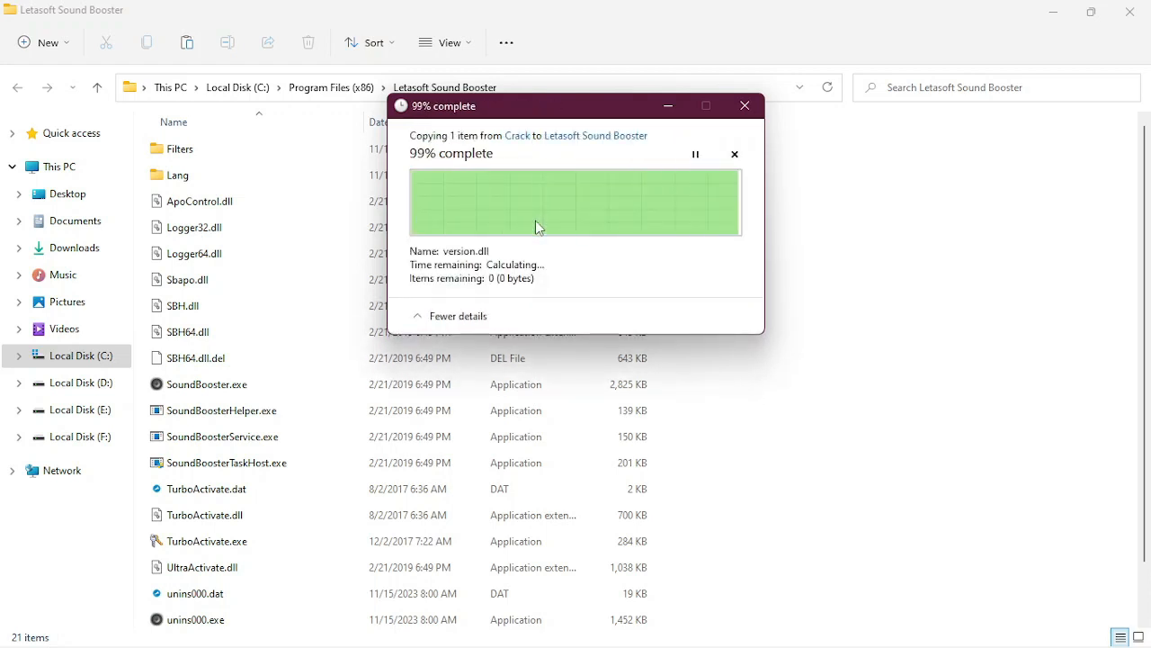
pyautogui.click(1130, 9)
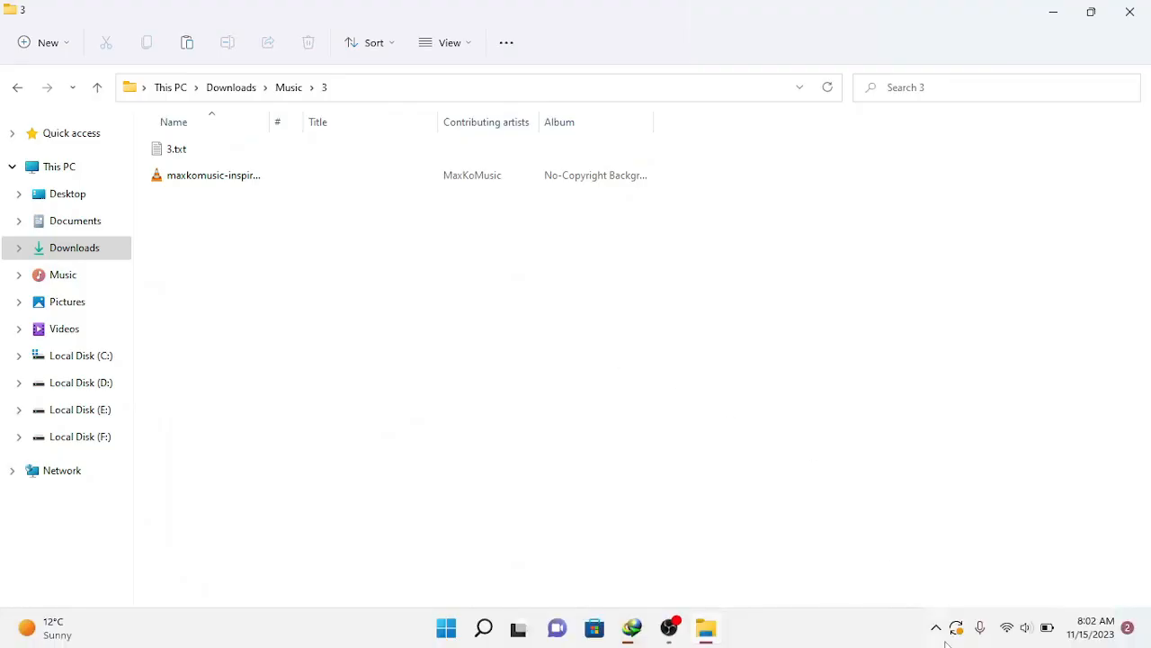
# Show the Sound Booster volume control, and play the maxkomusic-inspirational-corporate MP3 from the folder in VLC media player.
pyautogui.click(934, 640)
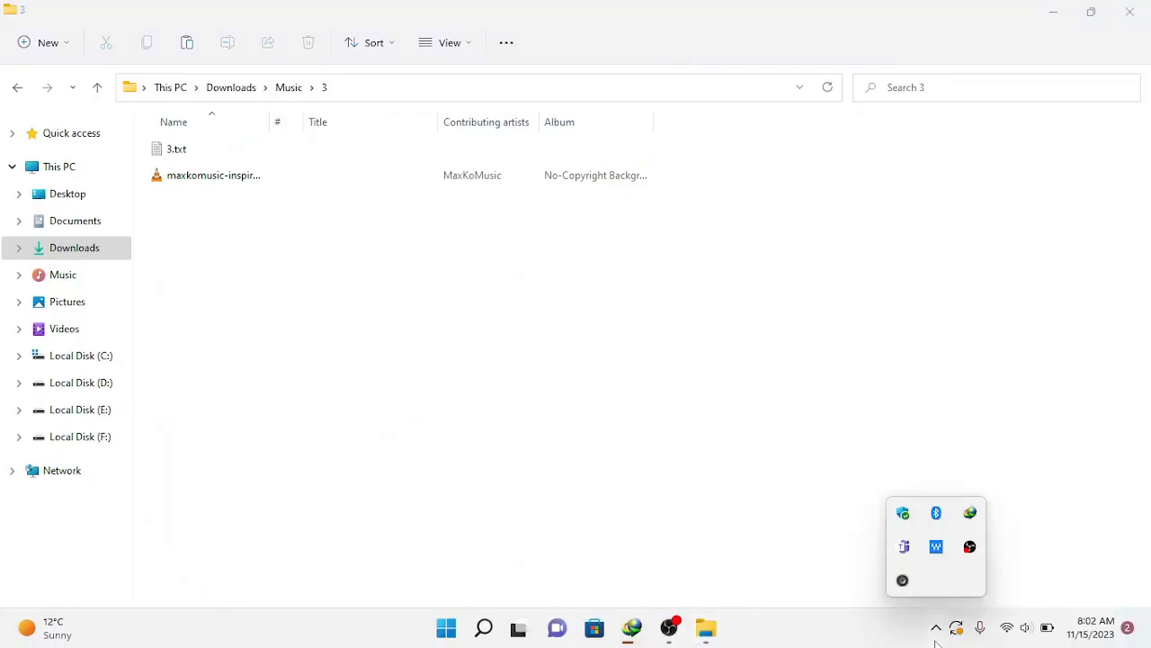
pyautogui.click(902, 582)
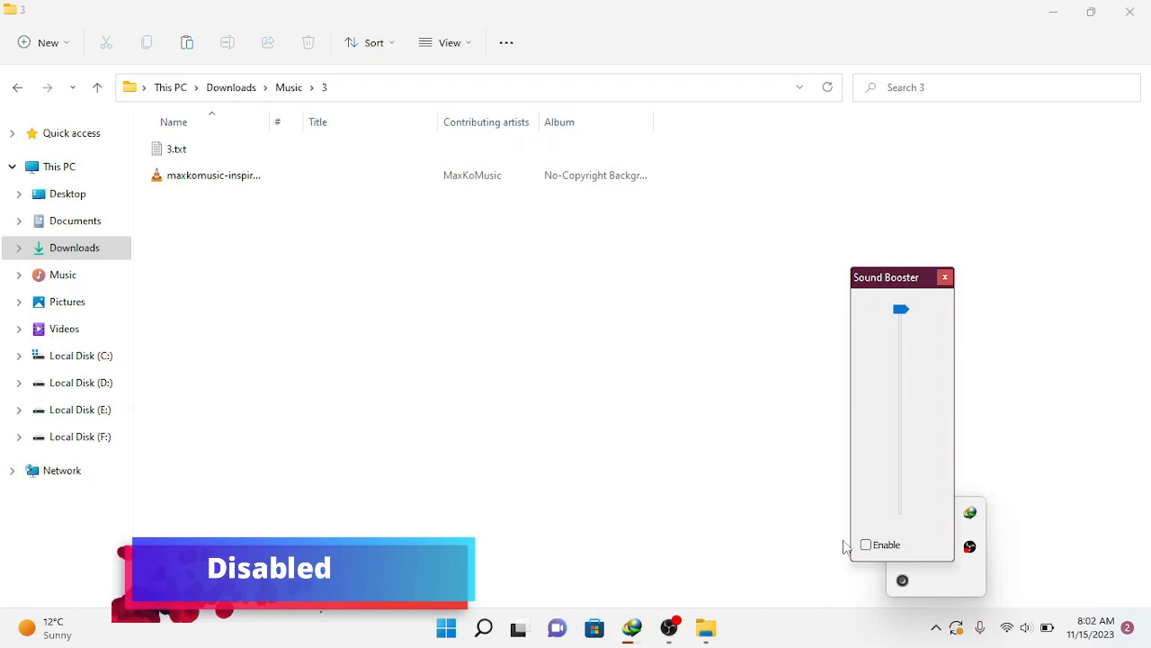
pyautogui.moveTo(543, 351); pyautogui.dragTo(404, 179)
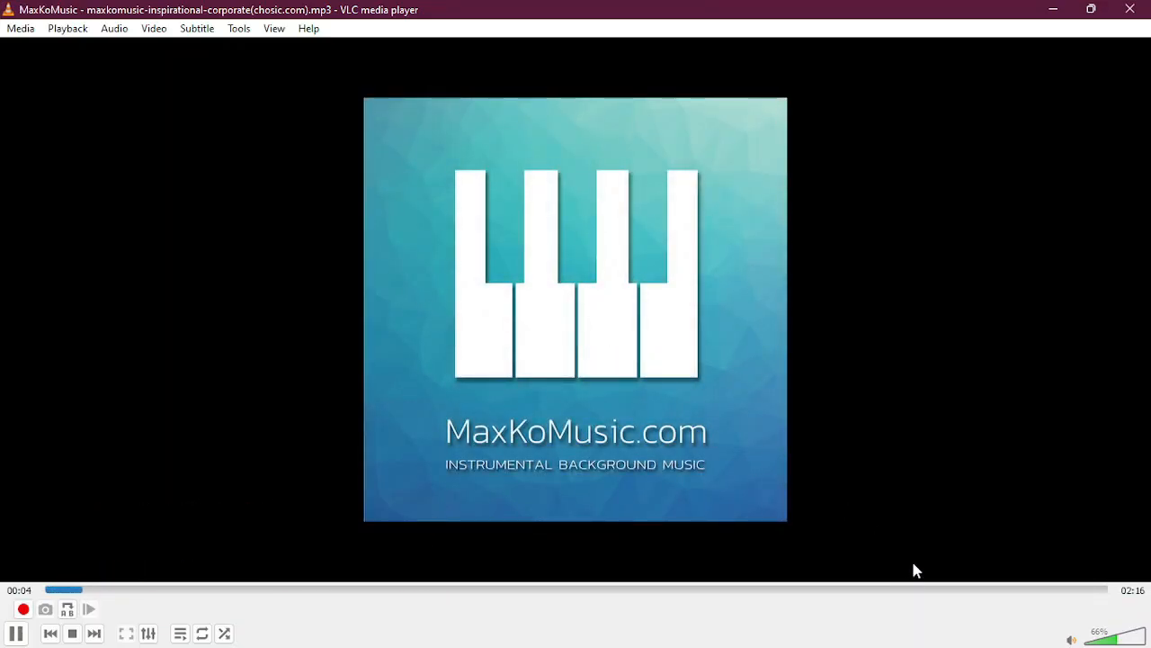
# Compare the playing track with Sound Booster on and off, leaving it enabled with the boost level at 500 %.
pyautogui.moveTo(977, 646)
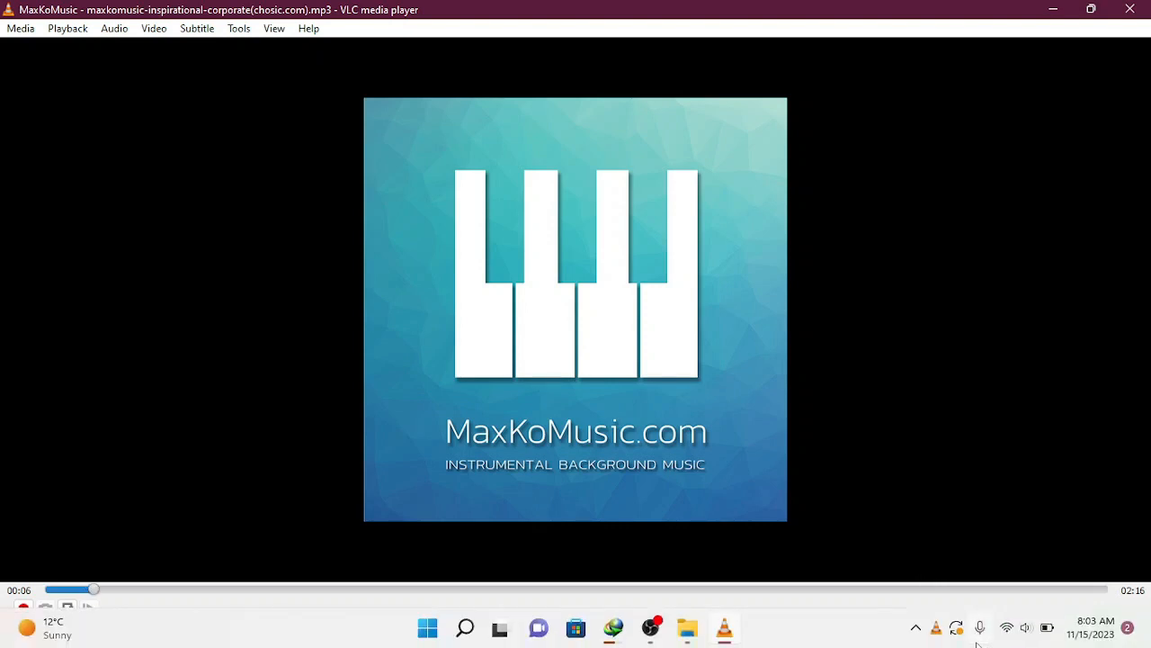
pyautogui.click(918, 629)
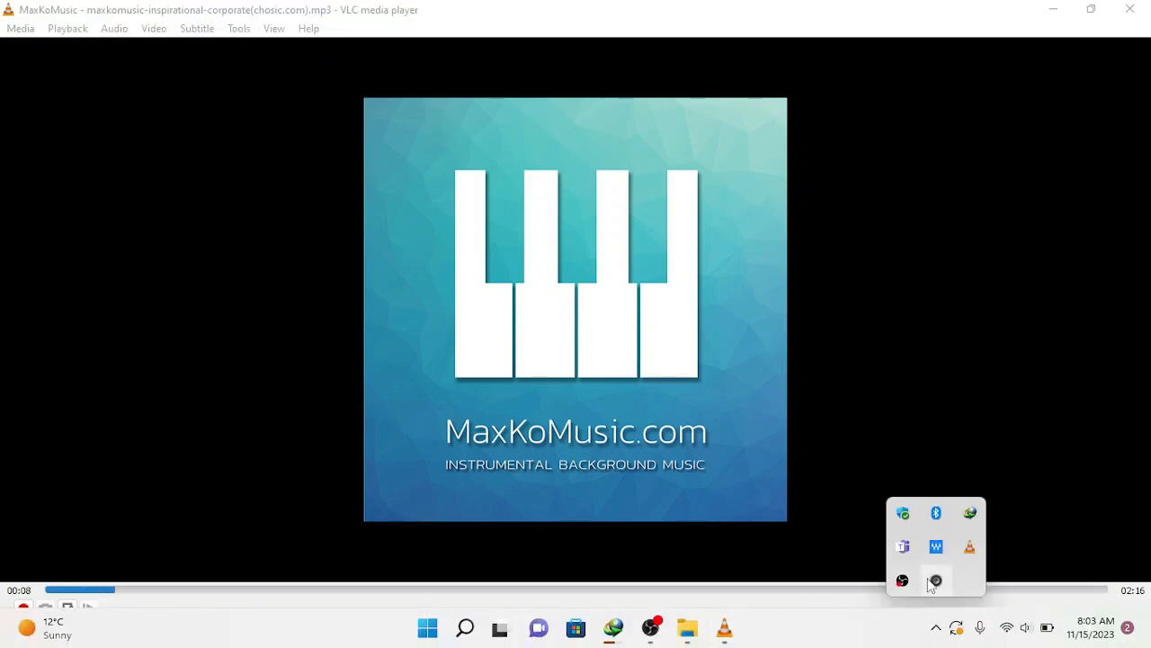
pyautogui.click(934, 580)
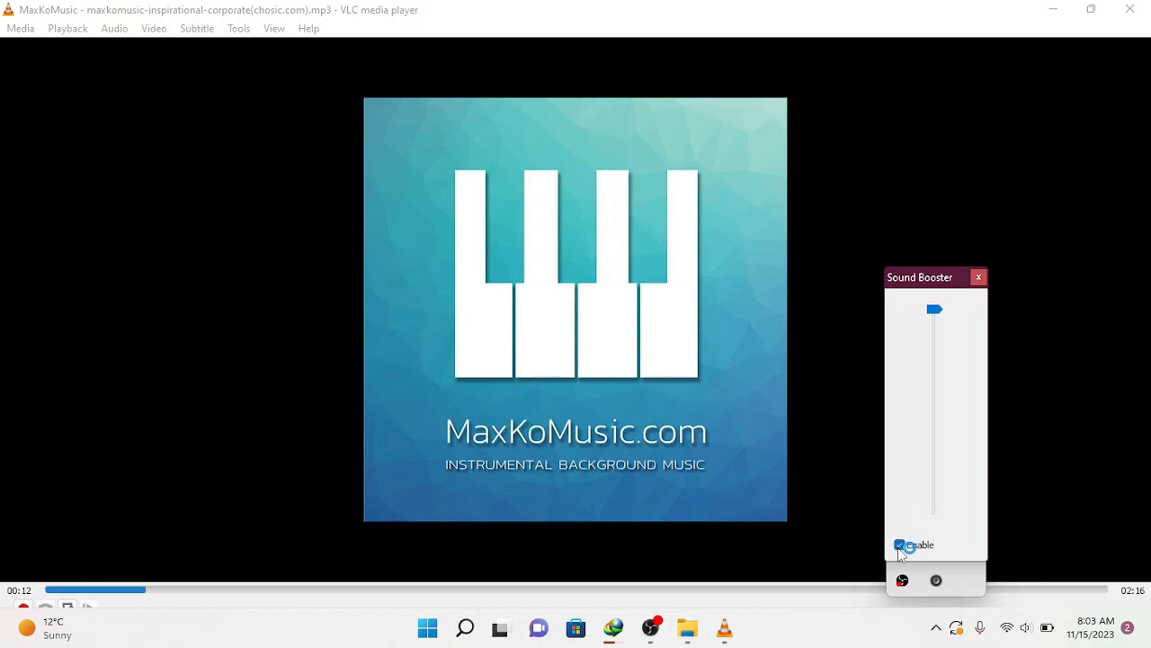
pyautogui.click(900, 546)
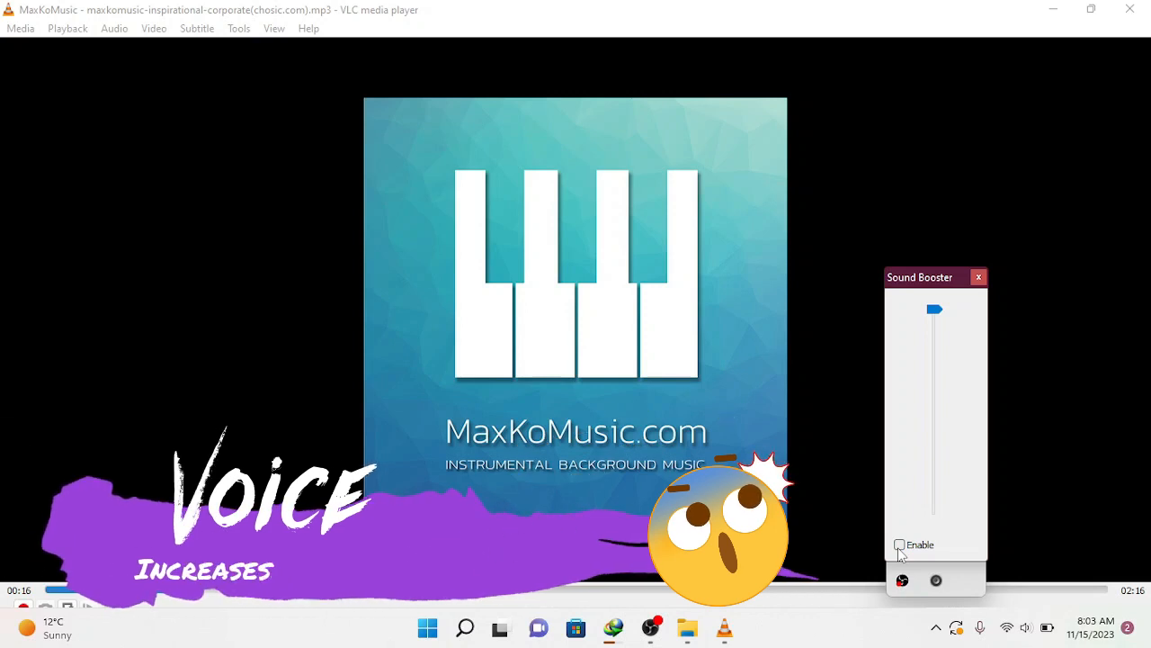
pyautogui.click(900, 549)
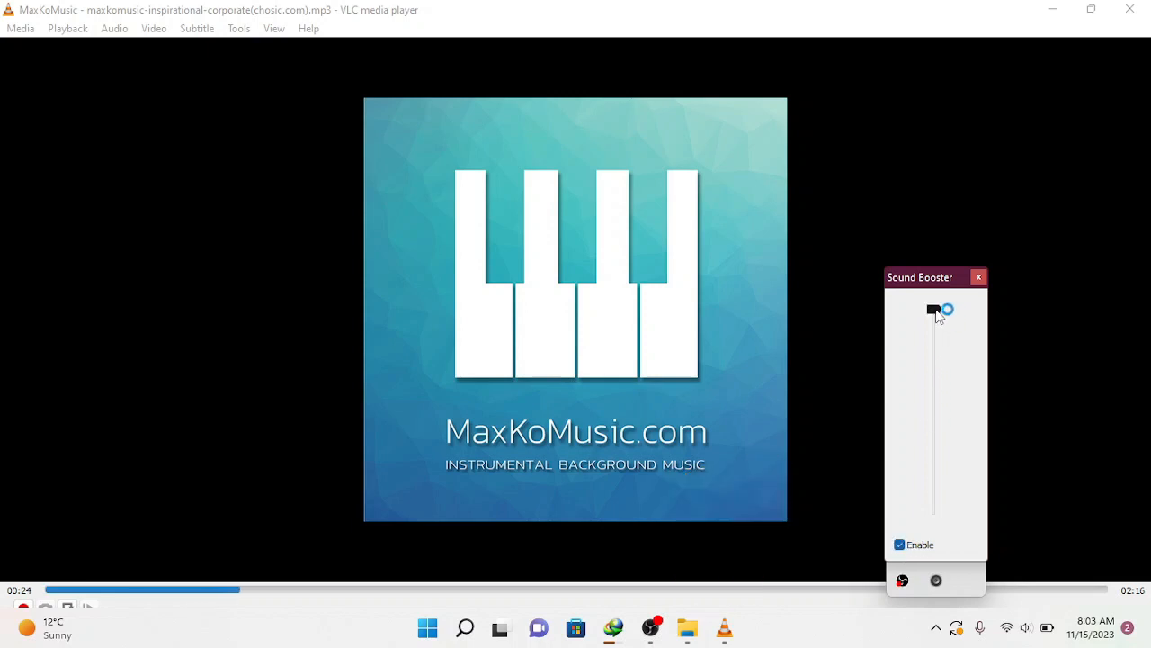
pyautogui.moveTo(946, 434); pyautogui.dragTo(940, 307)
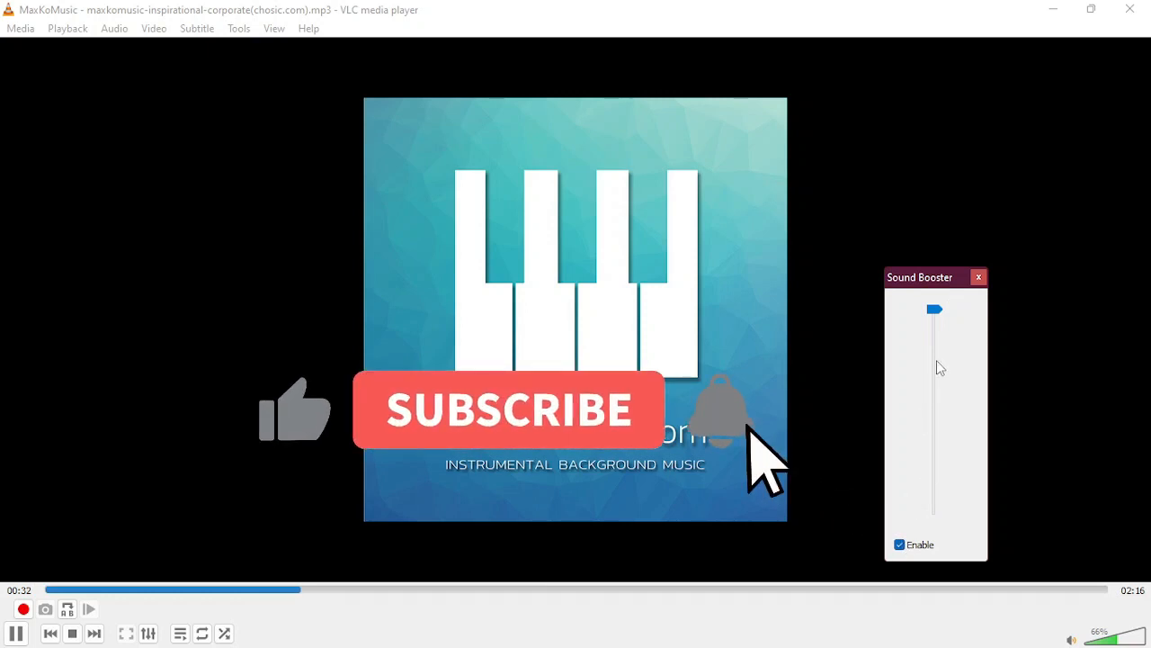
pyautogui.moveTo(936, 312); pyautogui.dragTo(968, 313)
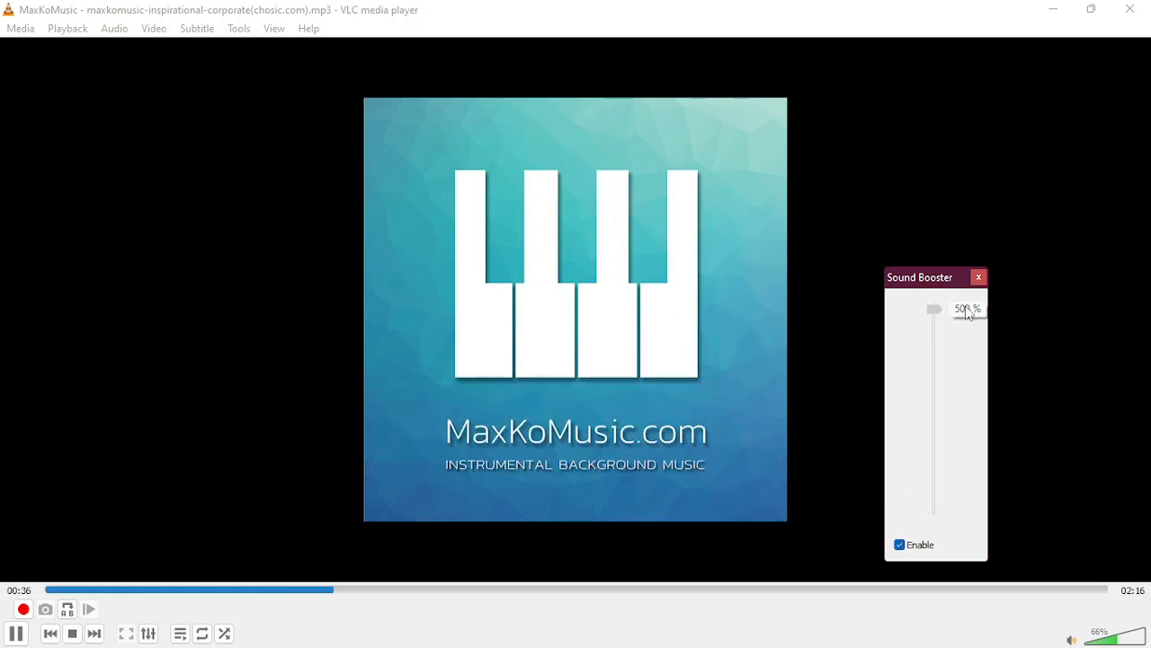
# Close the Sound Booster control, the VLC player and the music folder window.
pyautogui.click(980, 278)
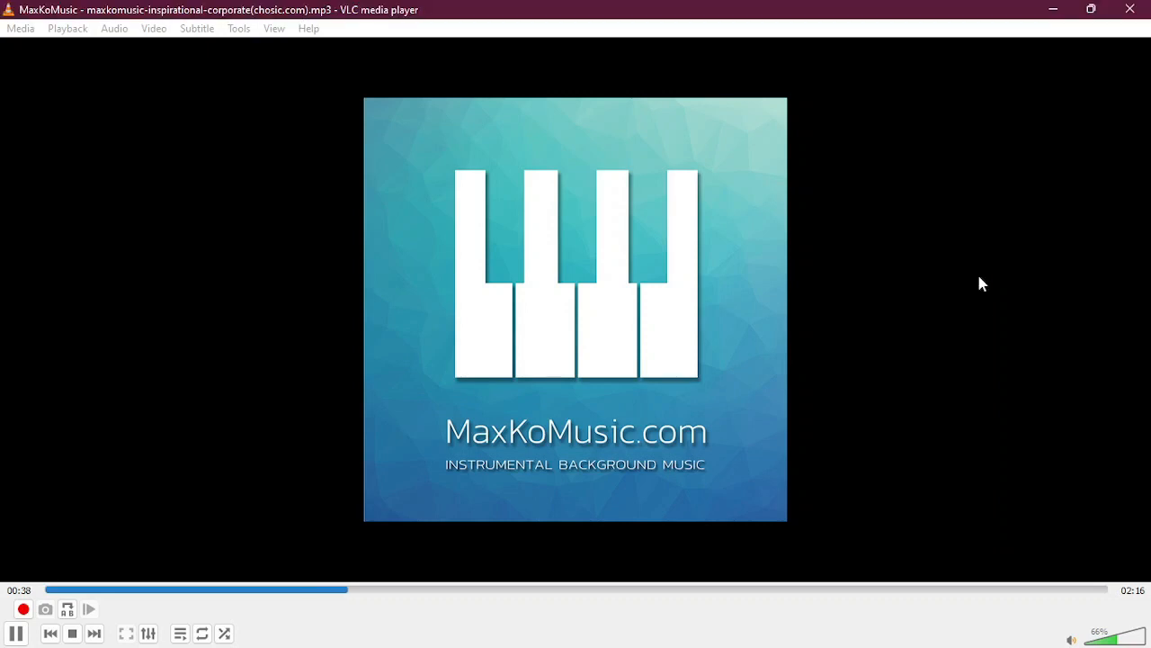
pyautogui.click(1131, 11)
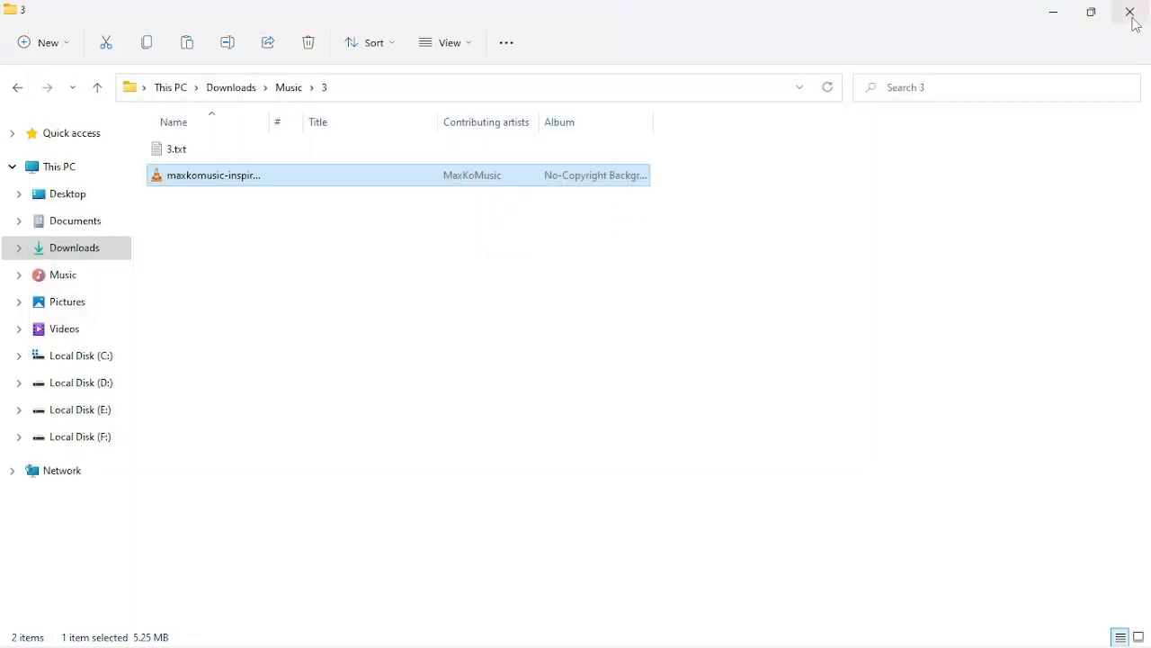
pyautogui.click(1130, 11)
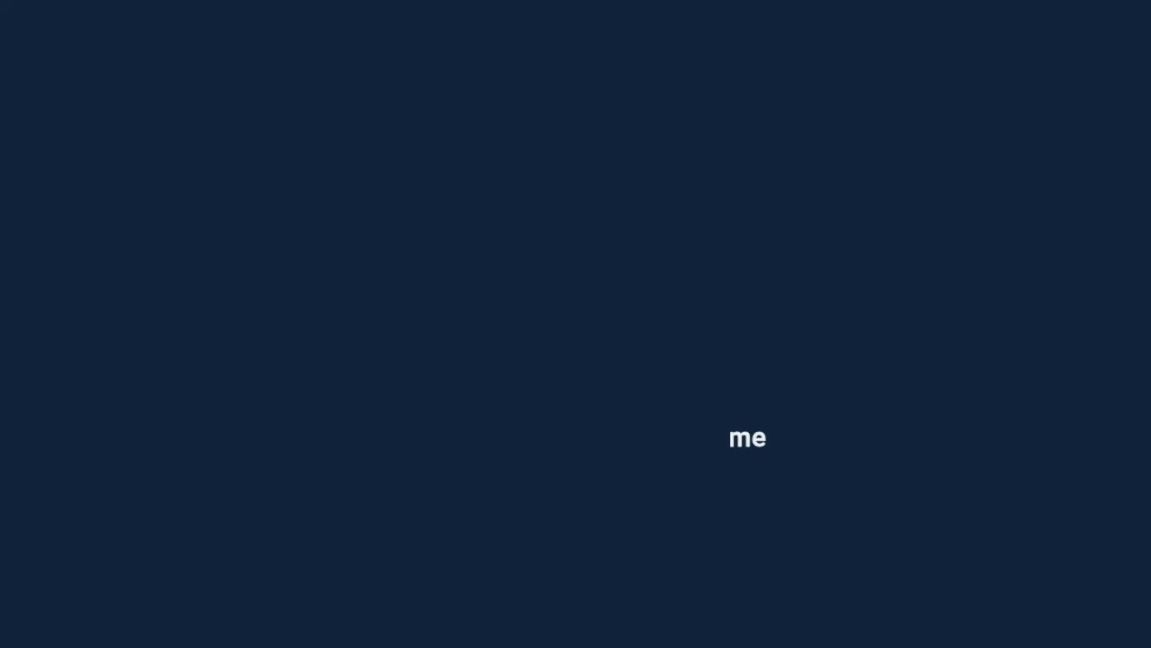